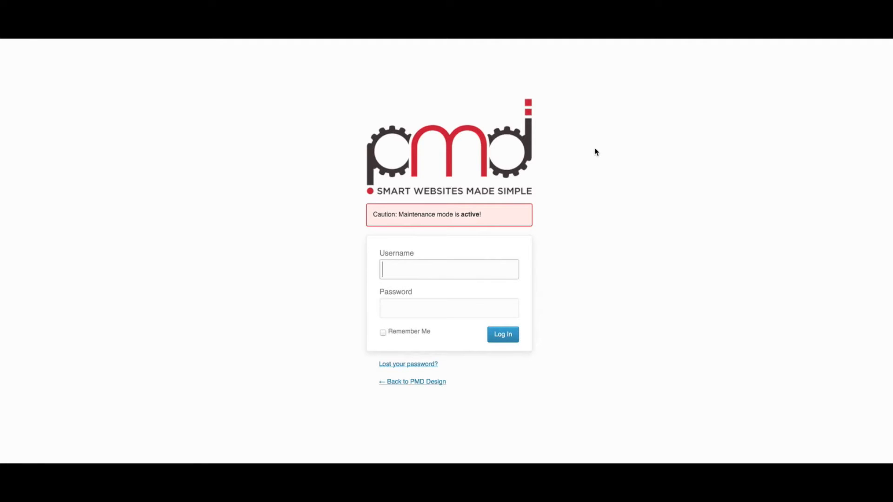
- Log in to the site with the saved administrator username and account password
type("pmd")
key("Down")
key("Tab")
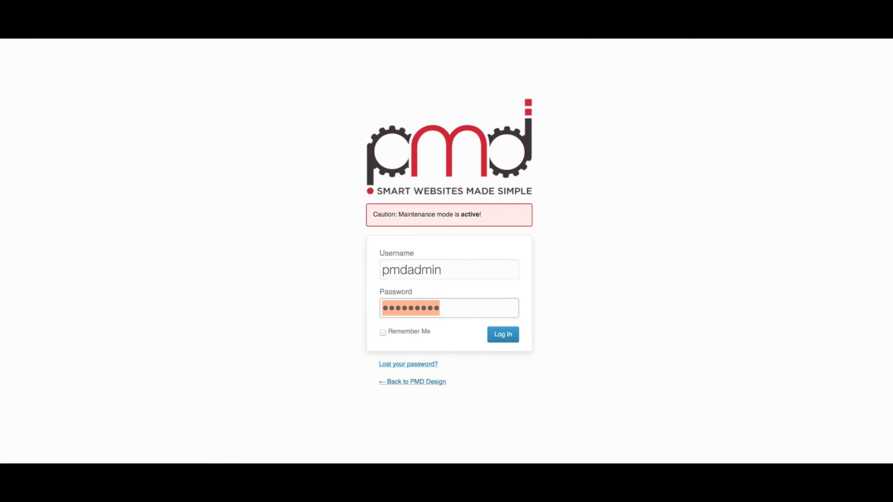
left_click(506, 336)
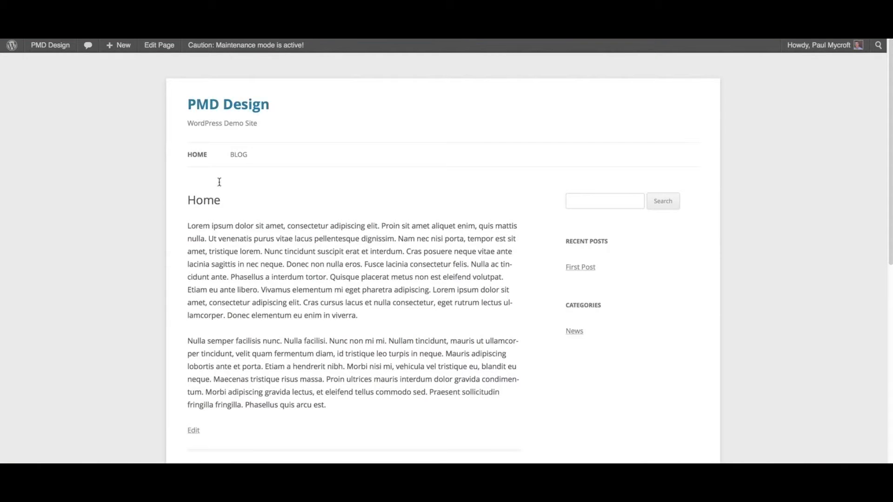
left_click_drag(188, 225, 281, 226)
left_click_drag(336, 277, 232, 238)
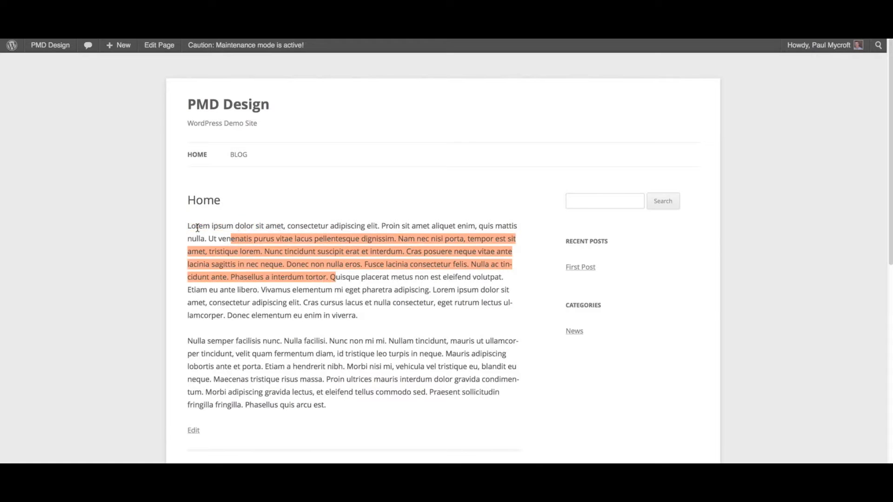
left_click(190, 225)
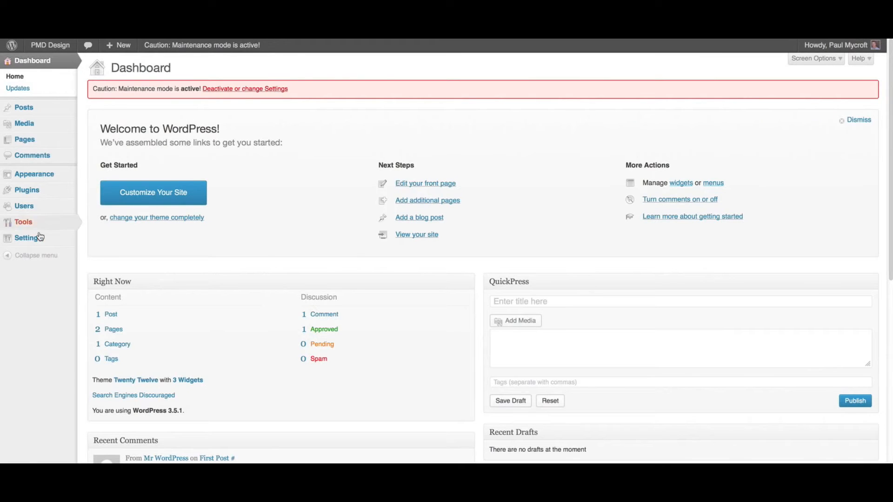
- In the media settings, set the medium image size to a maximum width and height of 500, and save the changes
mouse_move(39, 237)
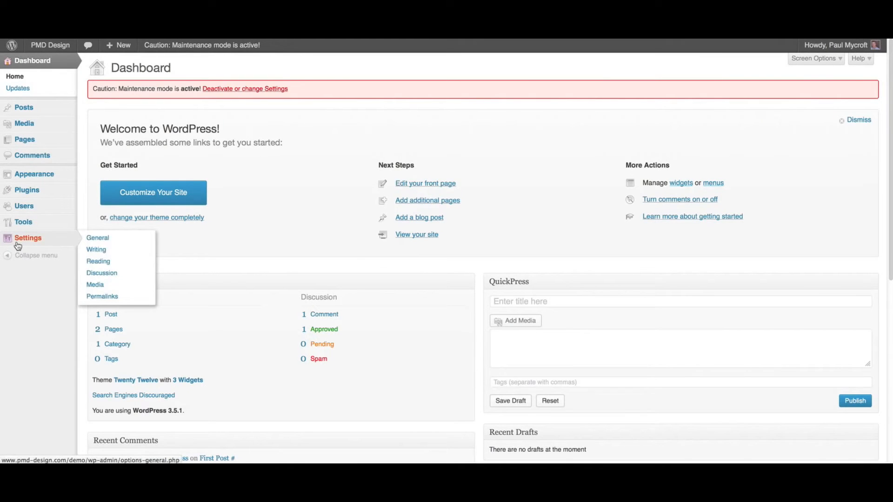
left_click(107, 286)
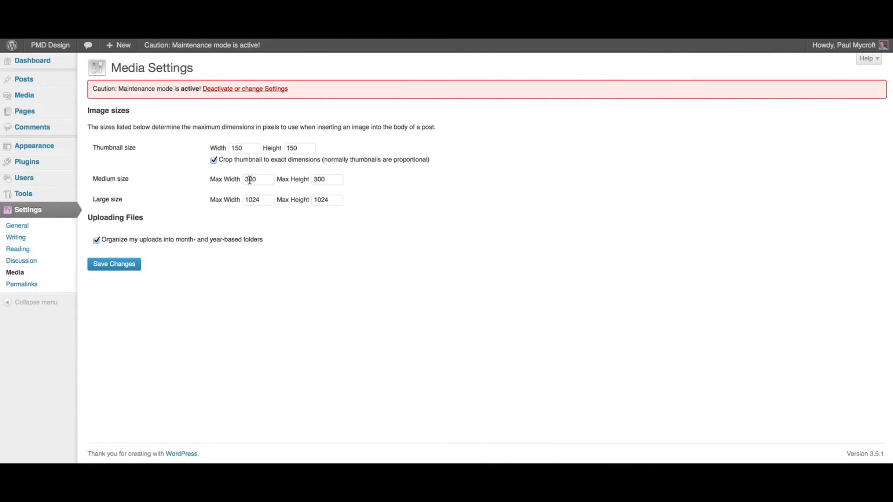
left_click(243, 179)
key("Delete")
type("5")
left_click(314, 179)
key("Delete")
type("5")
left_click(320, 233)
left_click(114, 265)
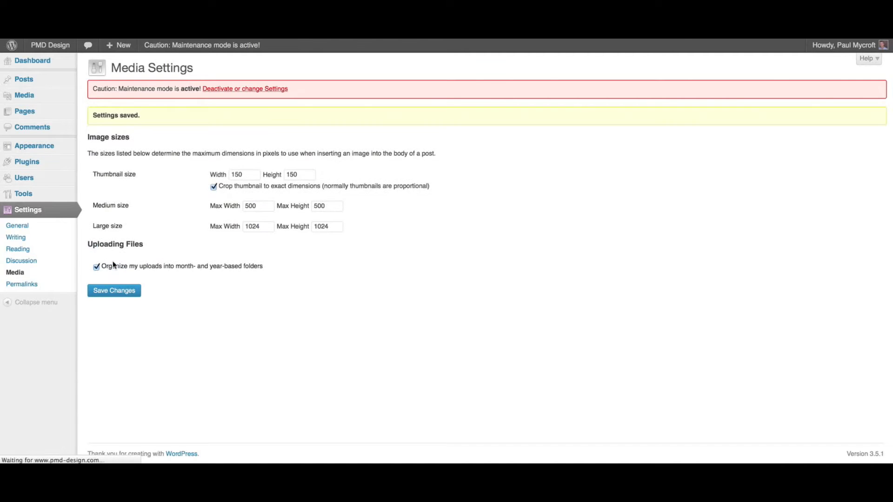
- Open the Home page for editing and place the text cursor at the start of the first paragraph
mouse_move(75, 112)
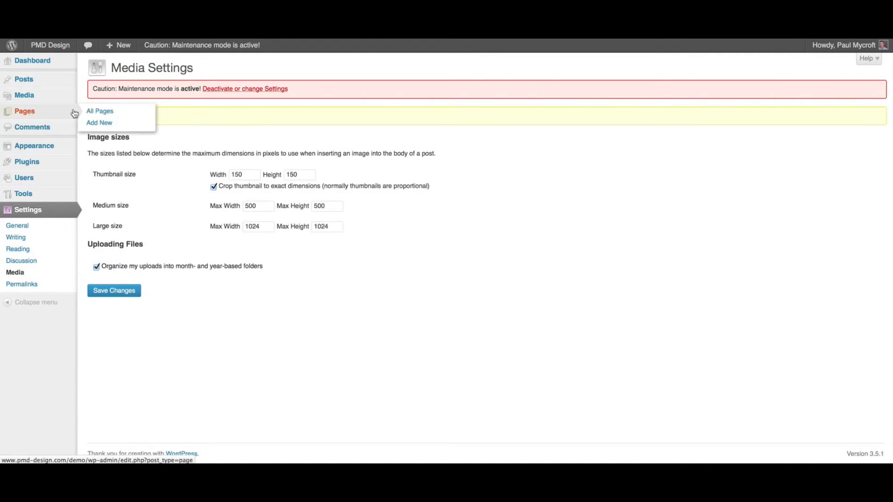
left_click(103, 113)
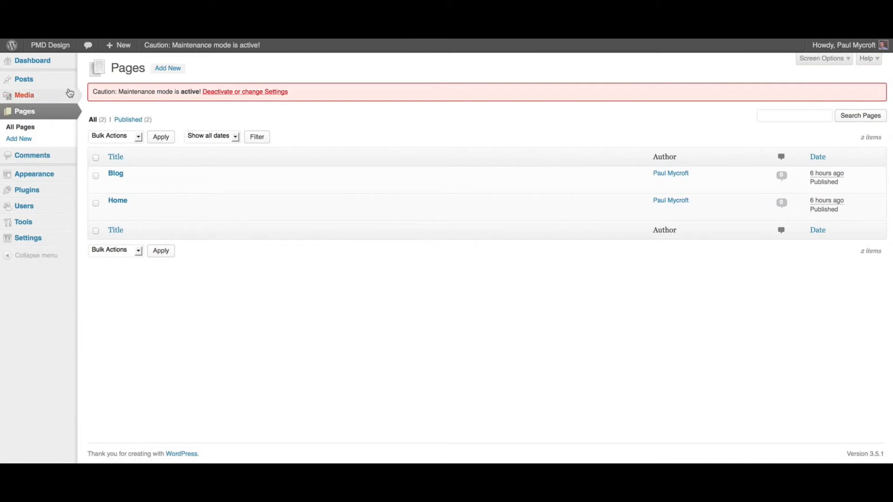
mouse_move(21, 80)
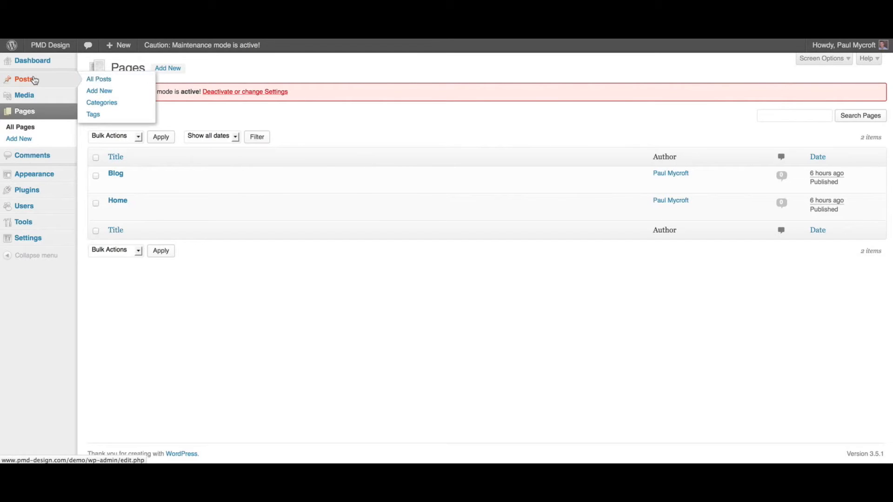
left_click(123, 203)
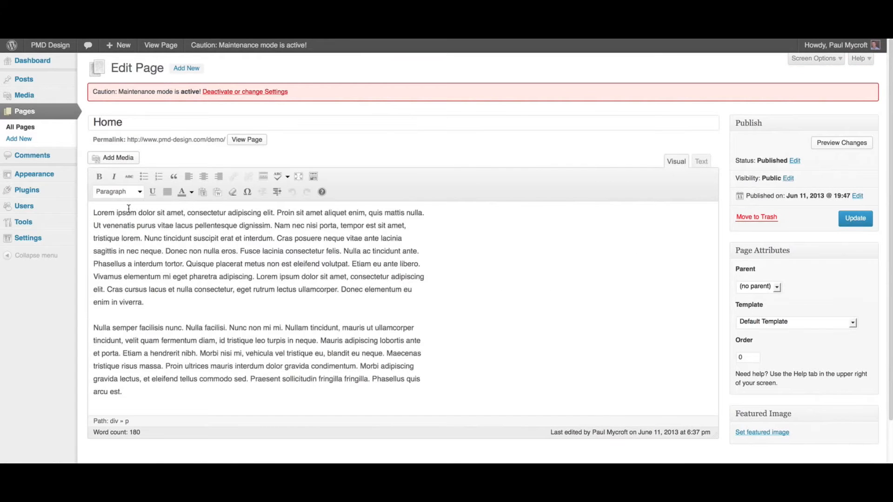
left_click_drag(91, 211, 226, 299)
left_click(93, 212)
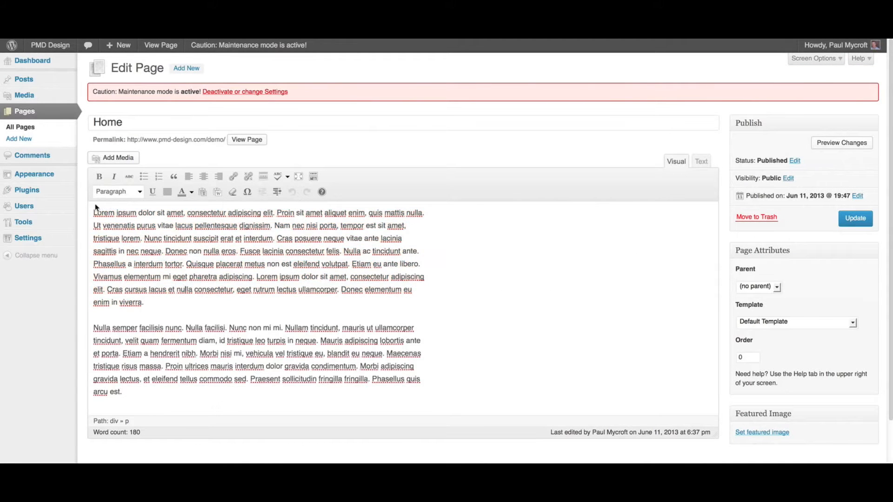
- Hide the editor's second row of formatting tools and show it again
left_click(314, 177)
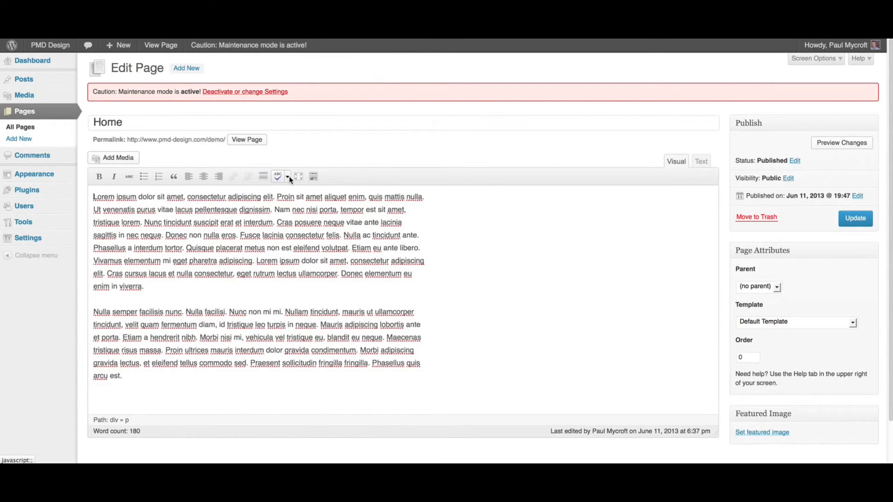
left_click(313, 177)
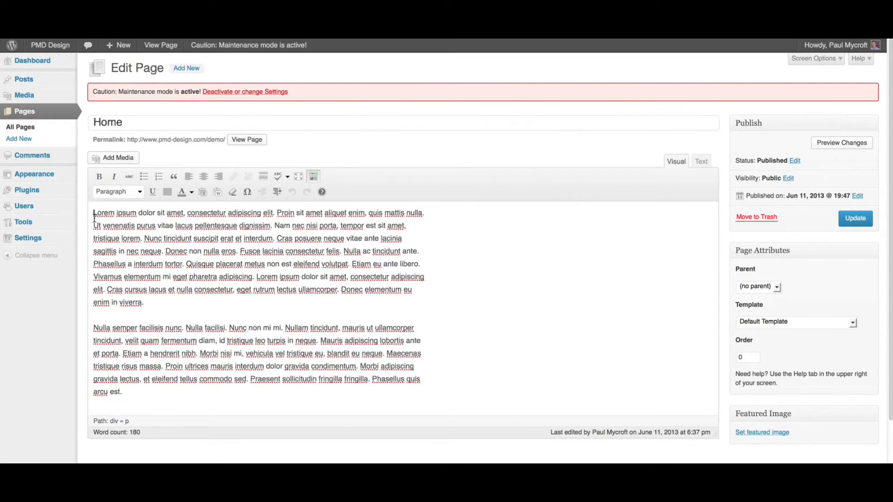
- Start adding media to the page, select the Beach toys image and review its available insertion sizes
left_click(116, 161)
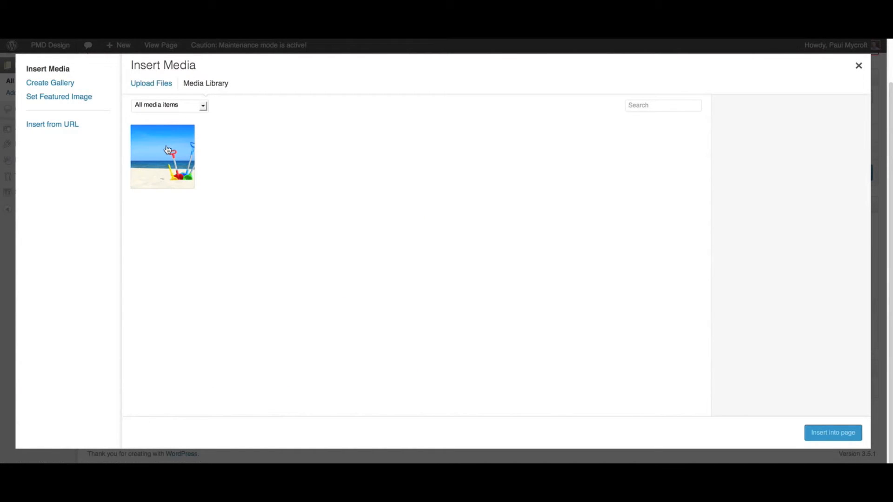
left_click(168, 150)
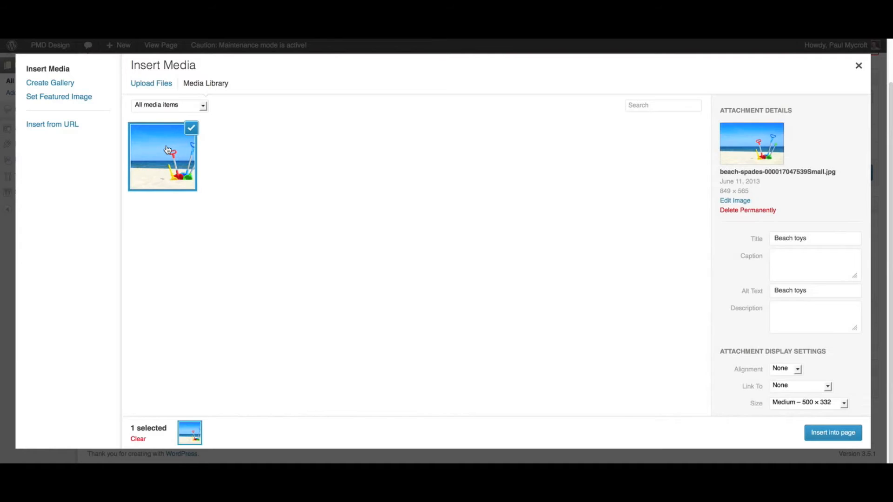
left_click(809, 403)
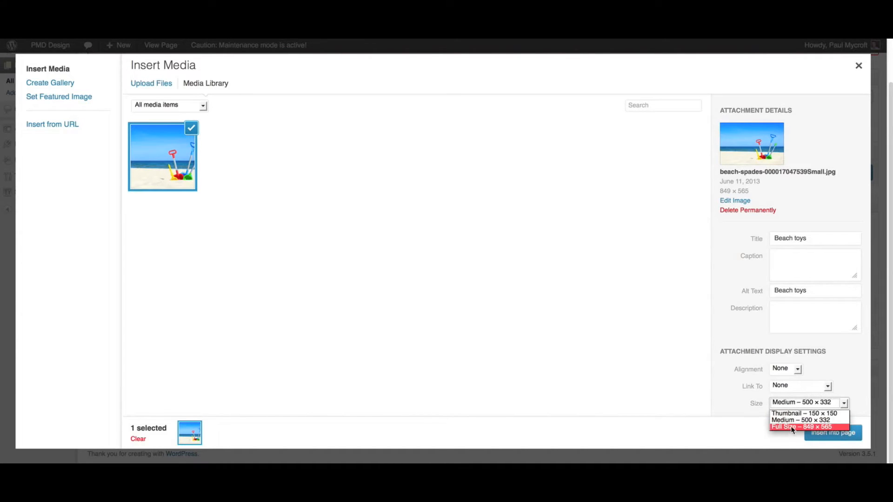
left_click(729, 384)
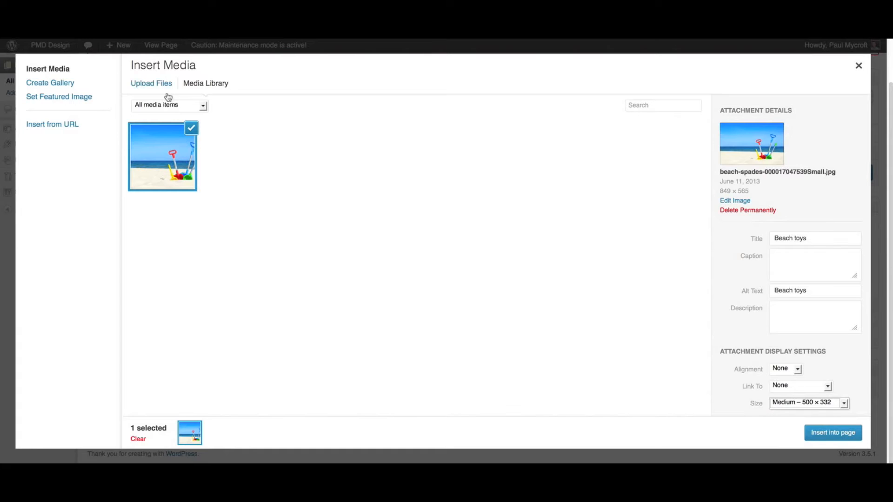
left_click(155, 85)
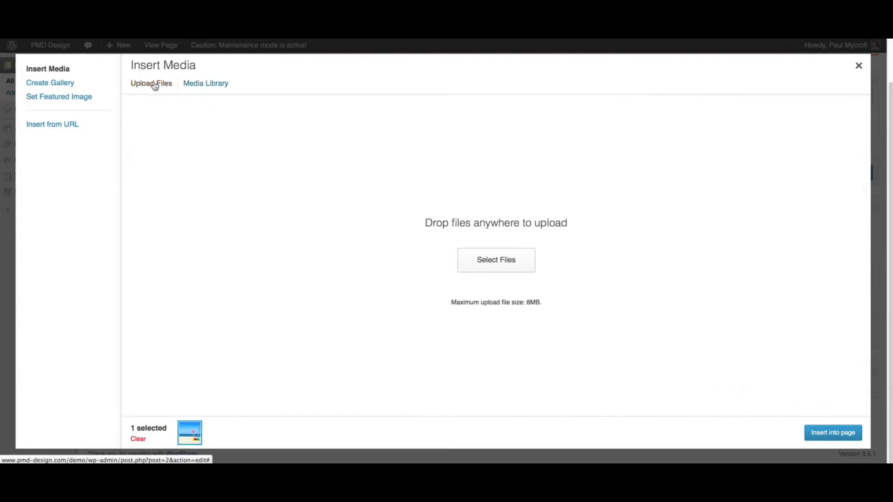
left_click(514, 259)
double_click(424, 204)
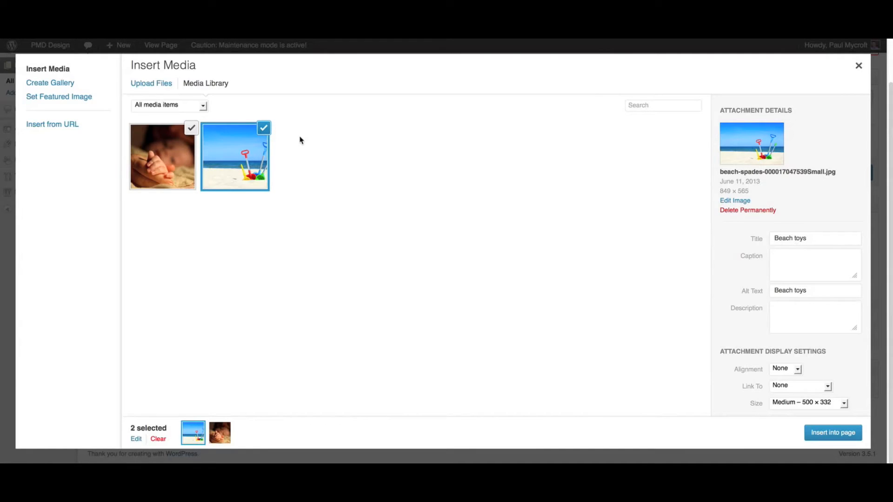
left_click(265, 131)
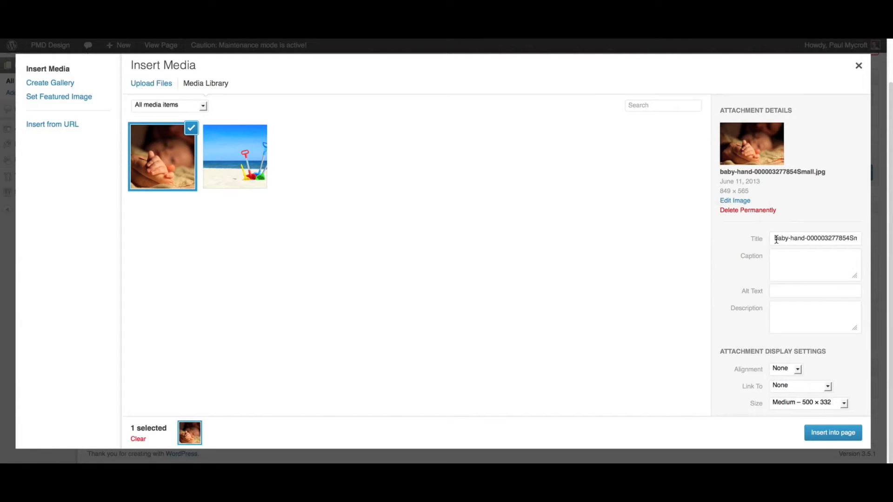
- Search the media library for "baby", compare the term with the image's title, and clear the search
left_click_drag(776, 240, 854, 240)
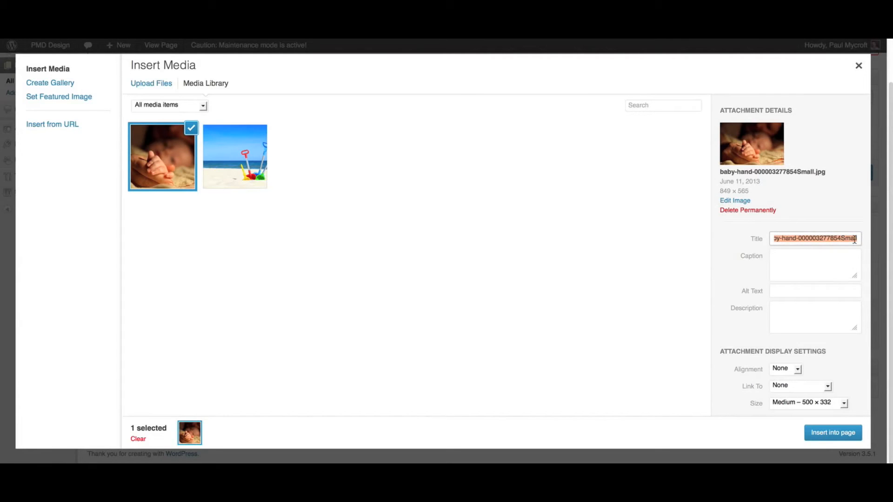
left_click(806, 239)
left_click_drag(780, 238, 765, 238)
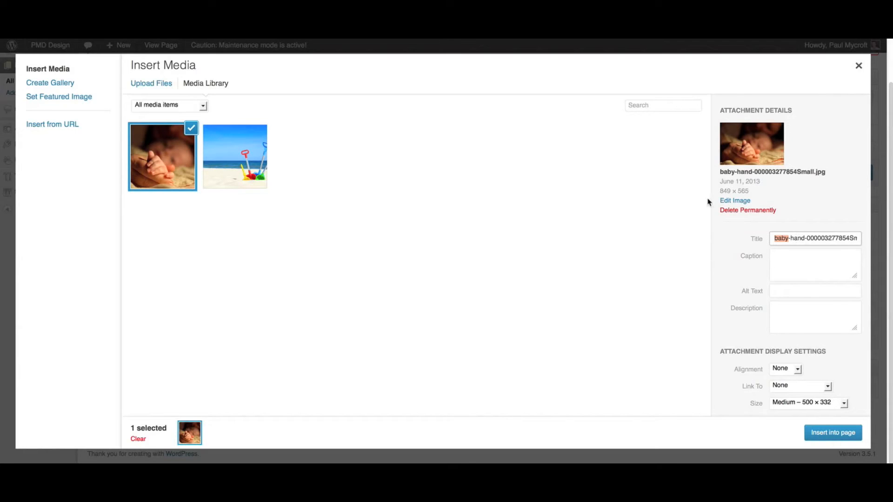
left_click(640, 106)
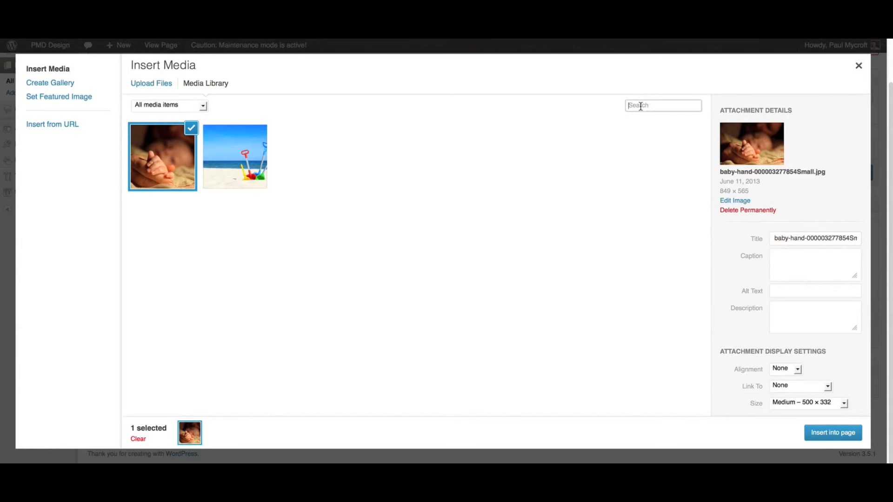
type("baby")
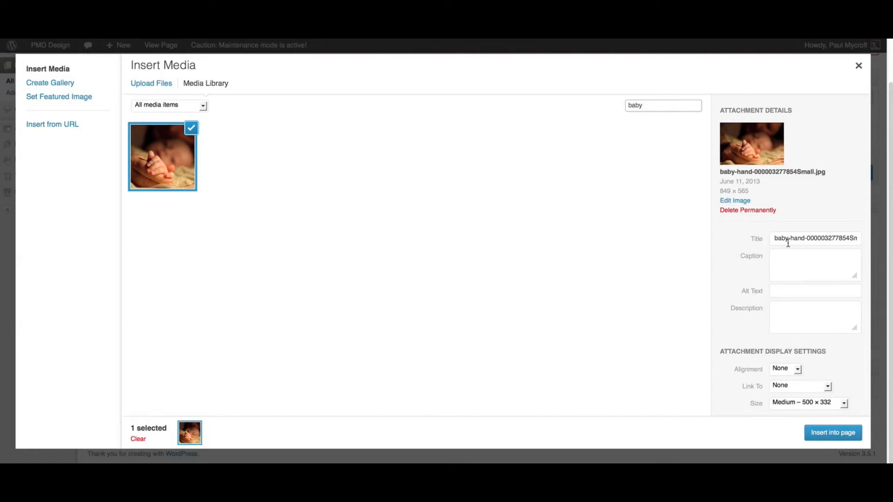
left_click_drag(788, 239, 774, 237)
left_click_drag(777, 237, 770, 236)
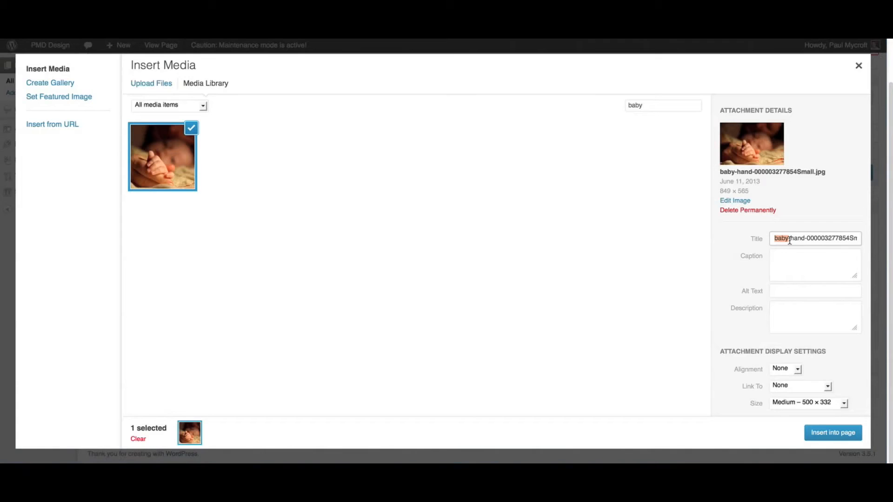
left_click(787, 238)
left_click_drag(651, 105, 619, 107)
key("BackSpace")
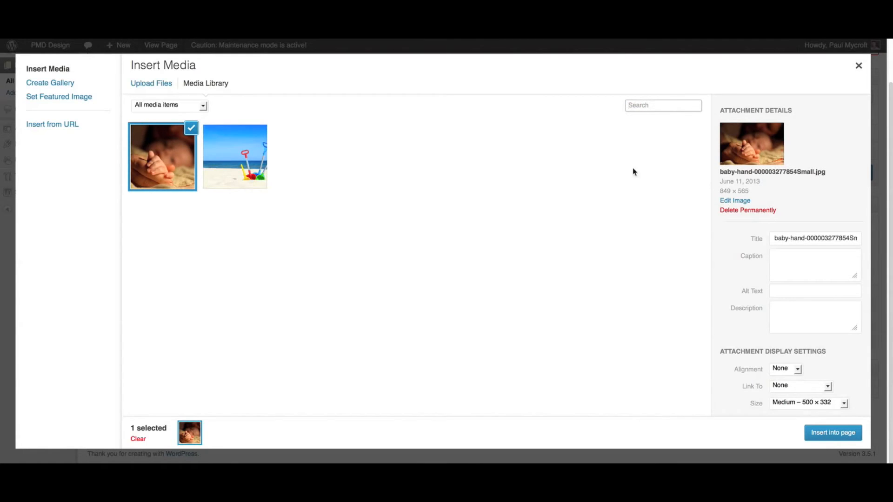
- Set the baby photo's title to "Baby hand" and its caption to "Hey, who's this?"
triple_click(787, 238)
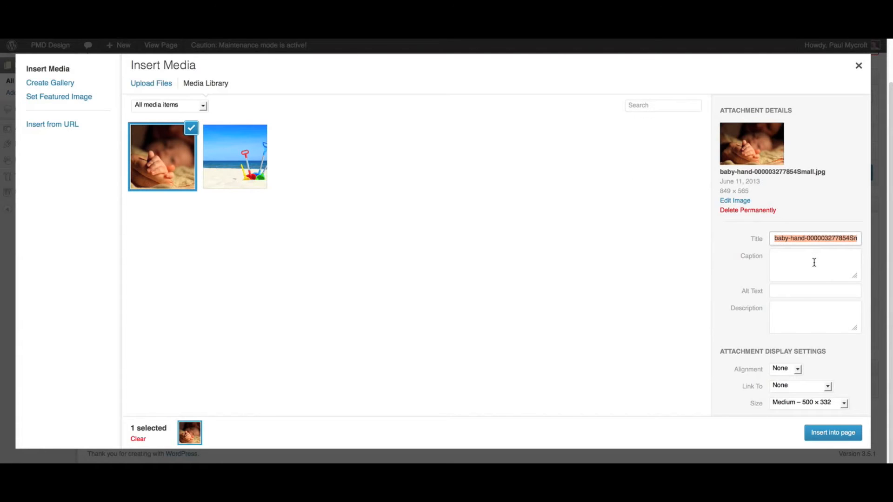
type("Baby hand")
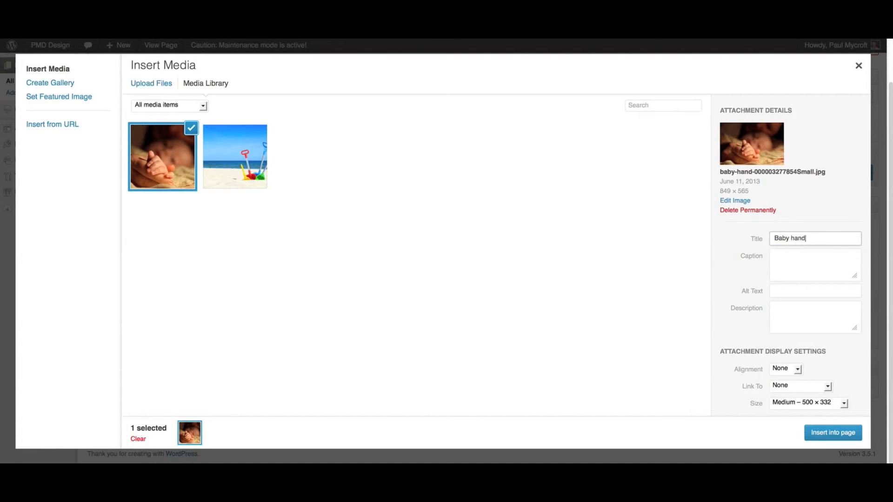
left_click(784, 266)
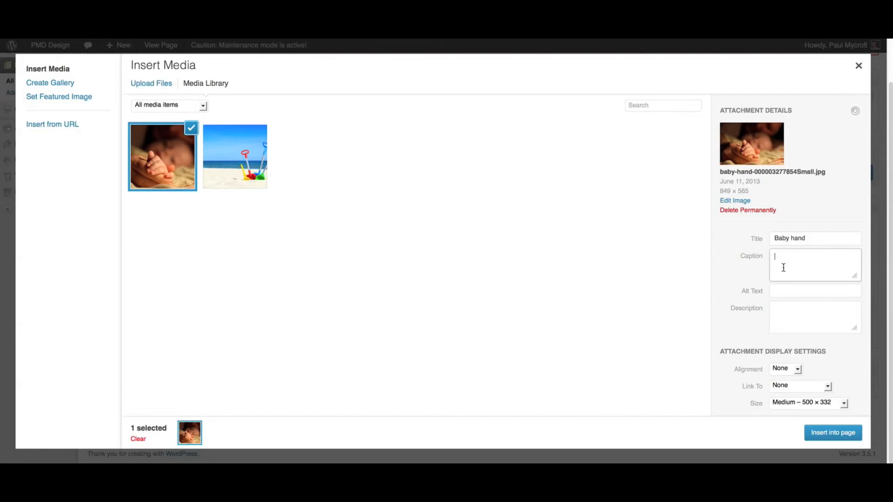
type("Hey, who's this?")
- Set the image's alt text to "Baby hand photo" and its description to "Photo of new born in 2012."
left_click(778, 292)
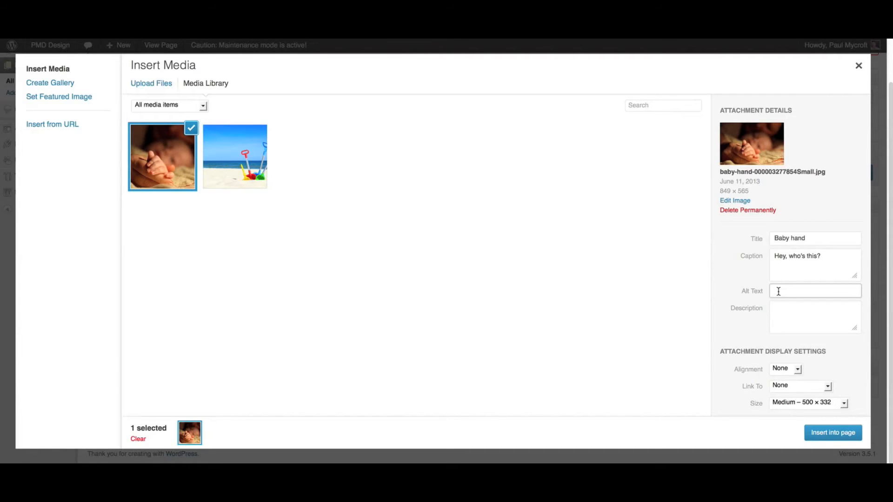
type("Baby hand photo")
left_click(781, 309)
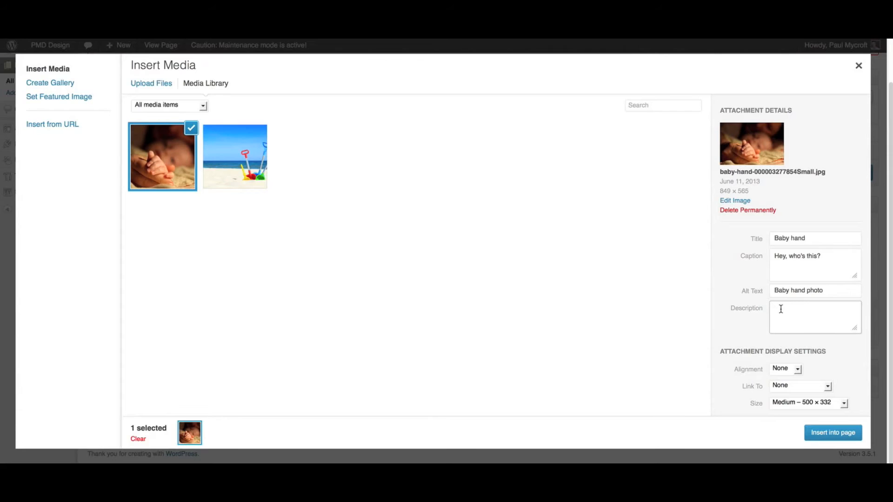
type("Photo of new born in 2012.")
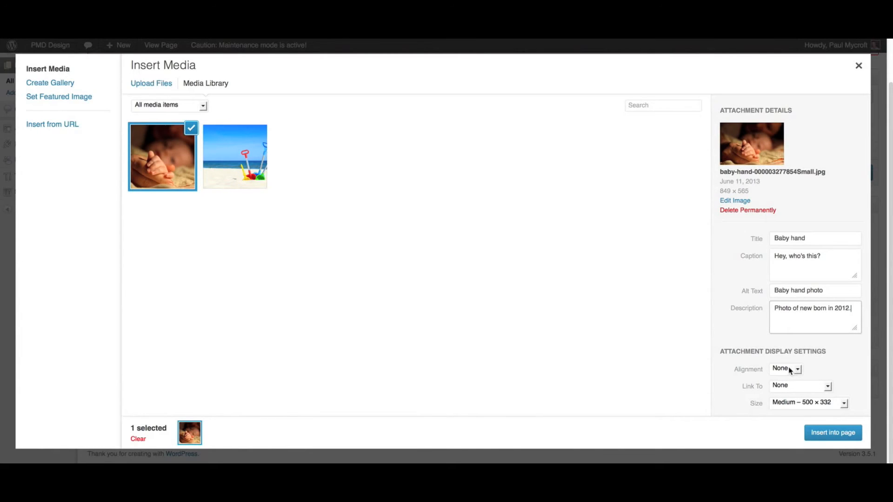
- Set the baby photo's link target to Media File and its size to Thumbnail – 150 × 150
left_click(790, 368)
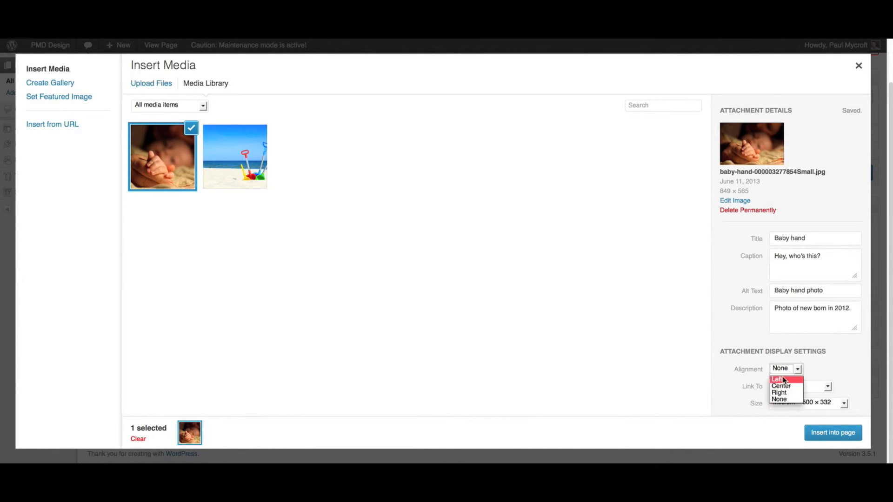
left_click(748, 371)
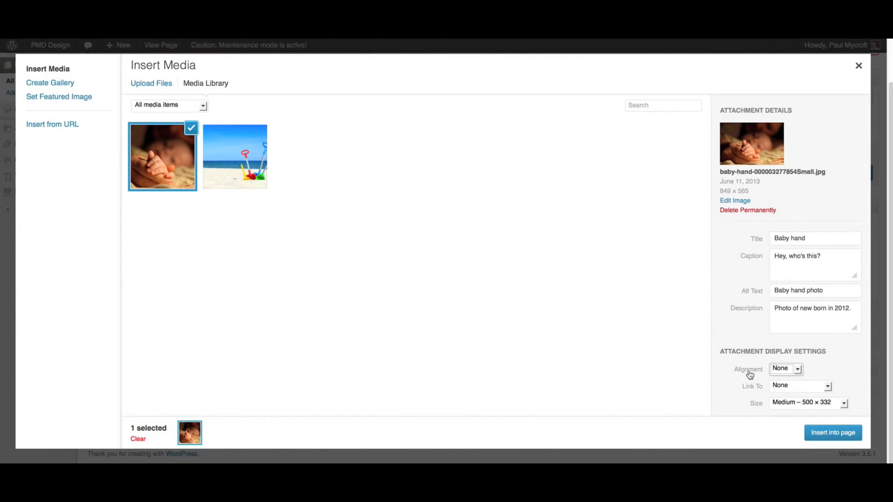
left_click(784, 386)
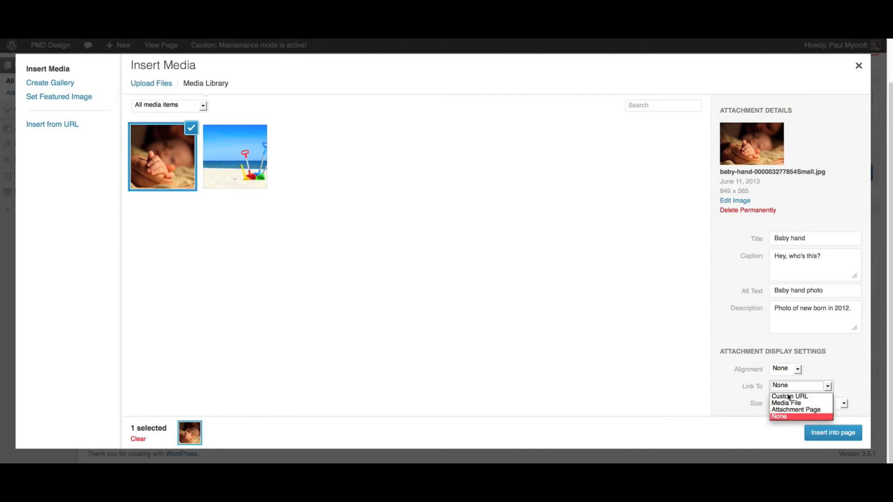
left_click(789, 403)
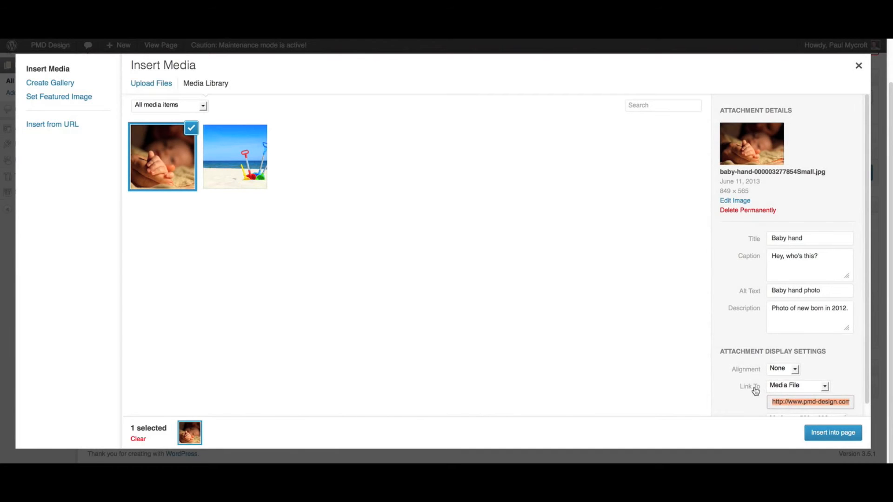
scroll(779, 390, "down", 1)
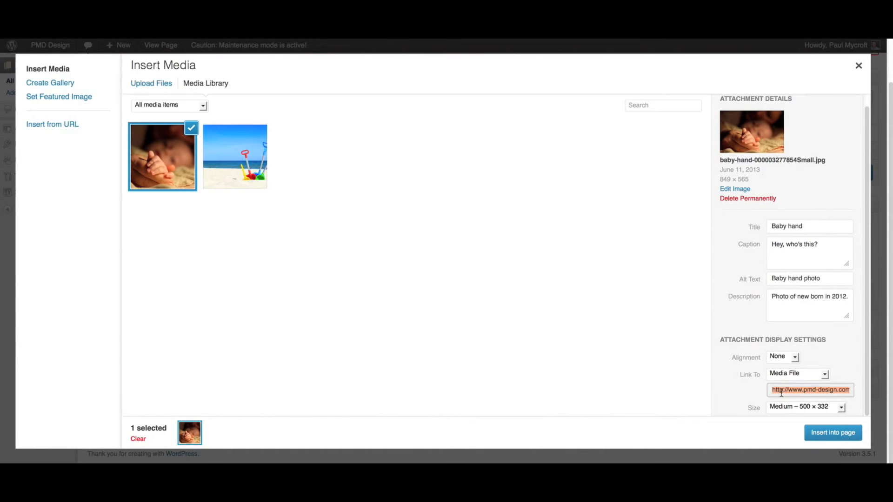
left_click(813, 406)
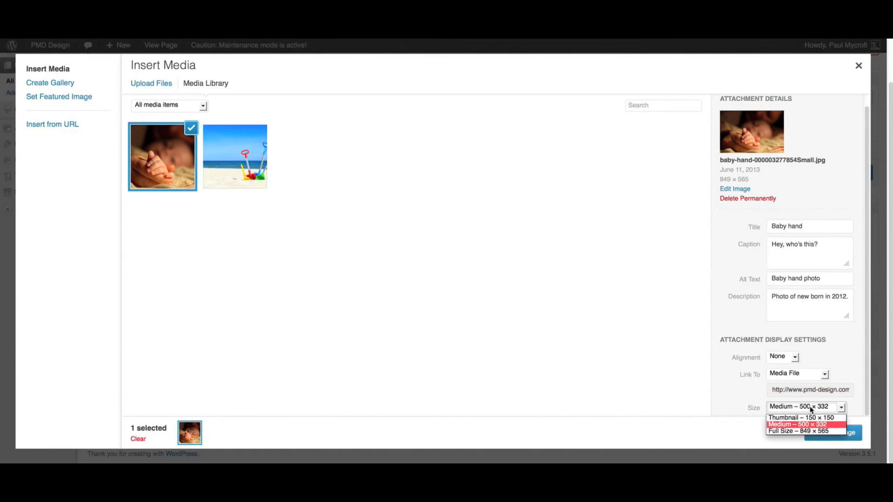
left_click(804, 418)
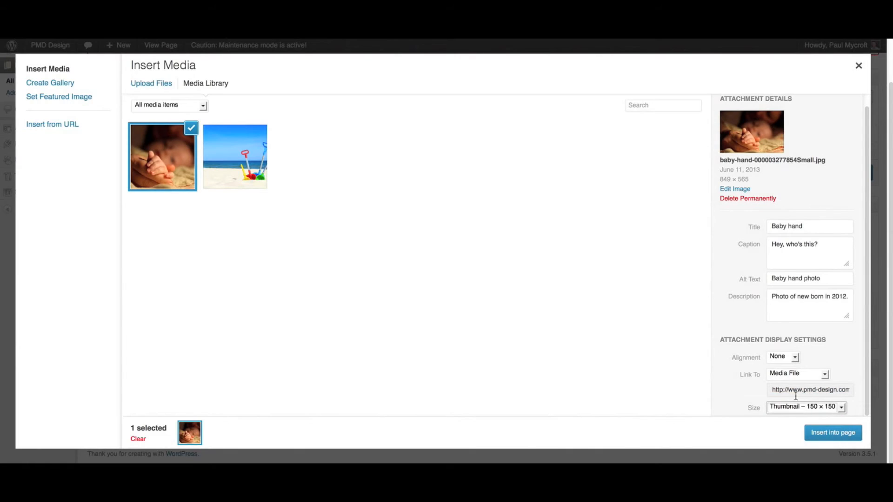
- Try Attachment Page and Custom URL as the photo's link target, and set it back to None
left_click(777, 376)
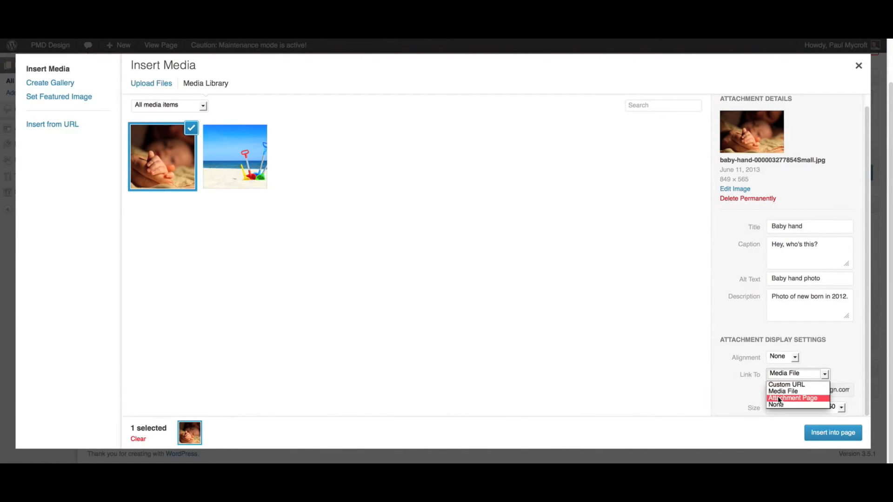
left_click(779, 399)
left_click(783, 391)
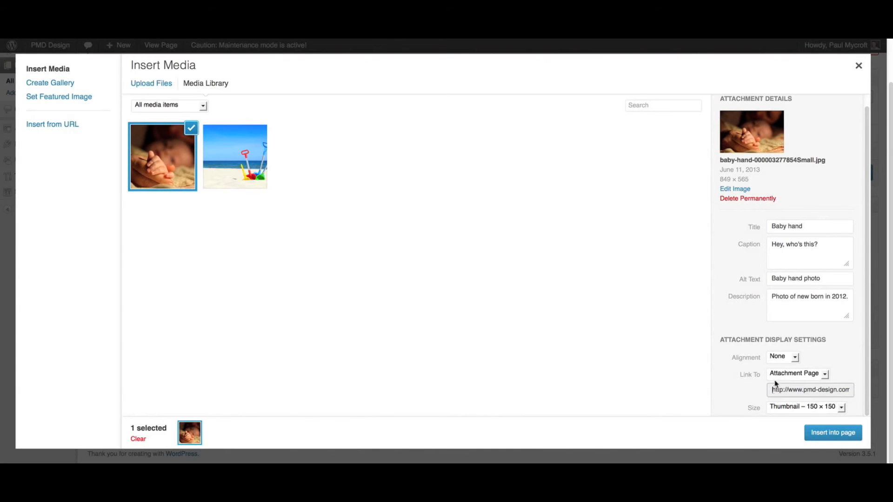
left_click(777, 373)
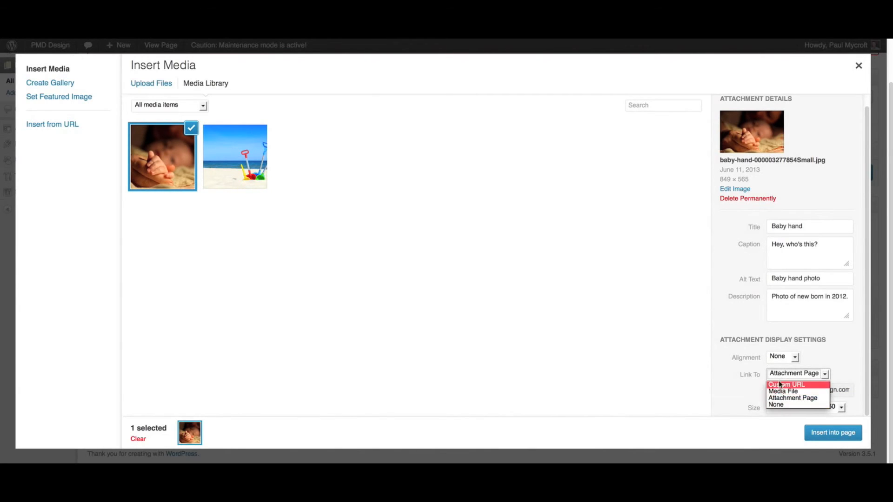
left_click(797, 385)
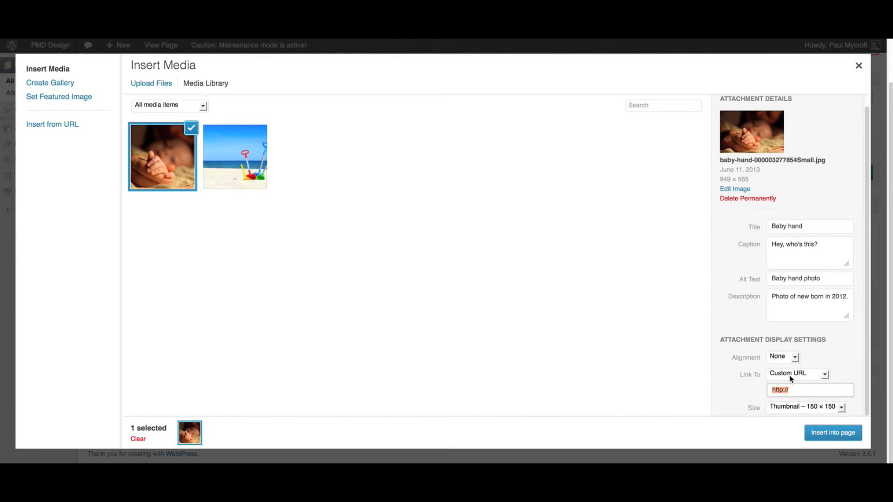
left_click(789, 375)
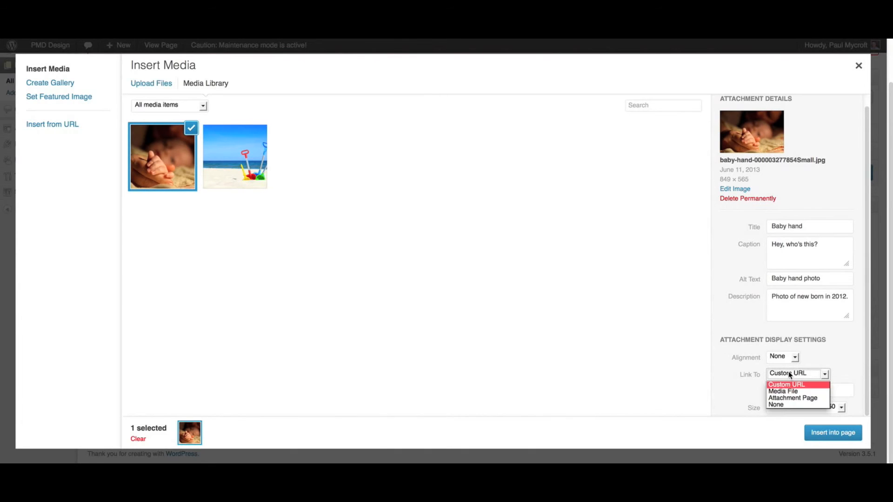
left_click(783, 406)
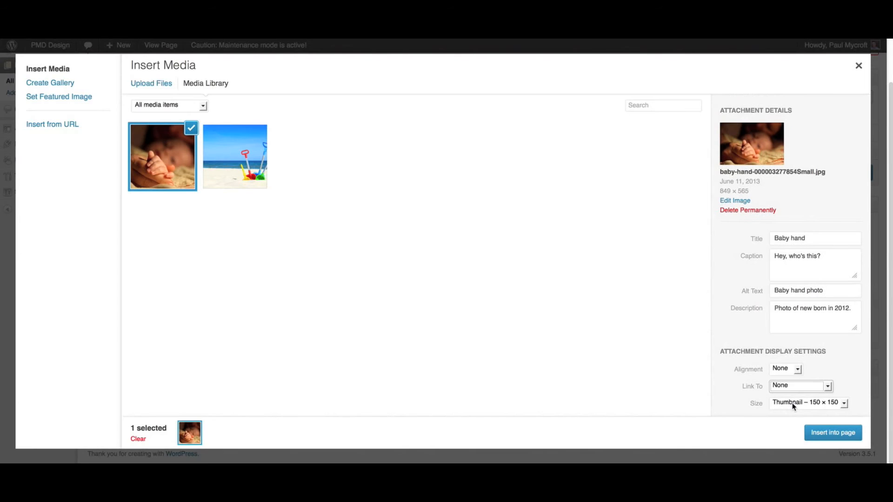
- Set the photo's size to Medium – 500 × 332 and insert it into the Home page
left_click(793, 403)
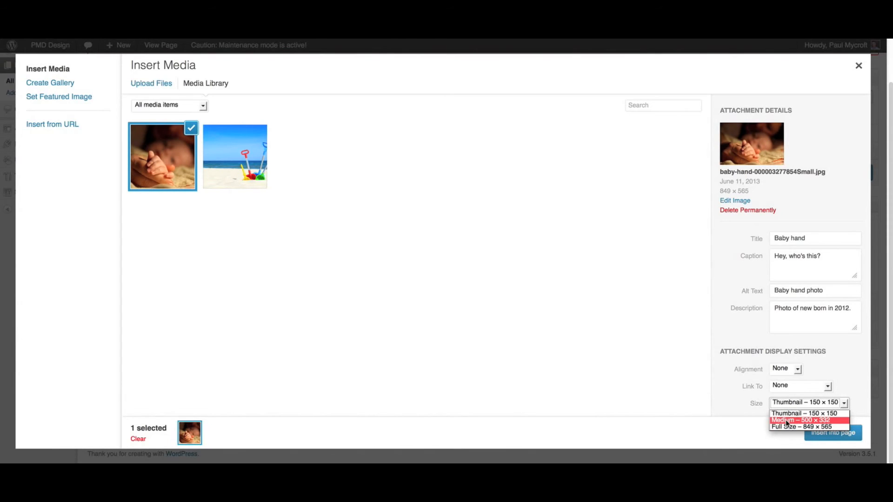
left_click(787, 420)
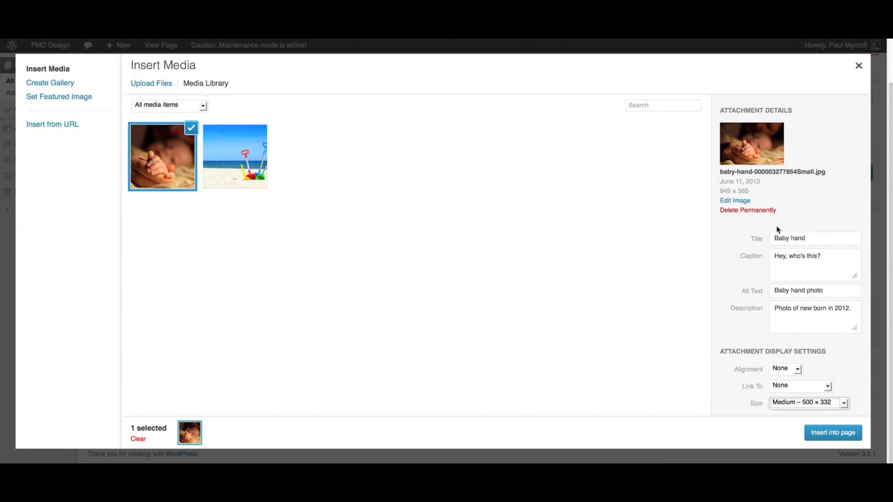
left_click(833, 432)
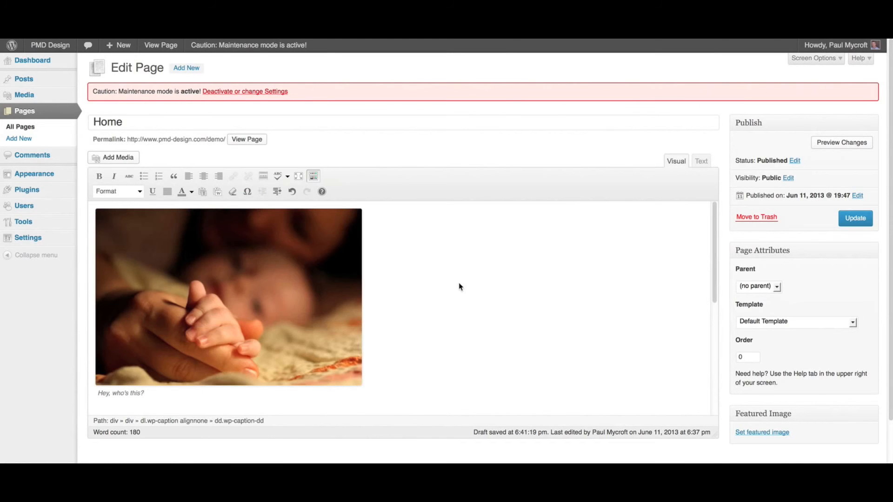
- Edit the inserted photo in the page content and give it the title "Baby hand"
scroll(460, 286, "down", 2)
scroll(460, 286, "up", 2)
left_click(190, 248)
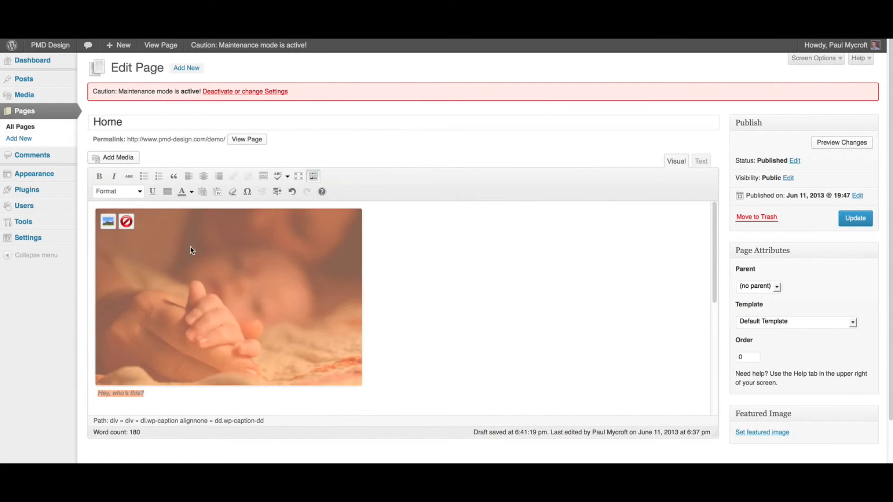
left_click(106, 222)
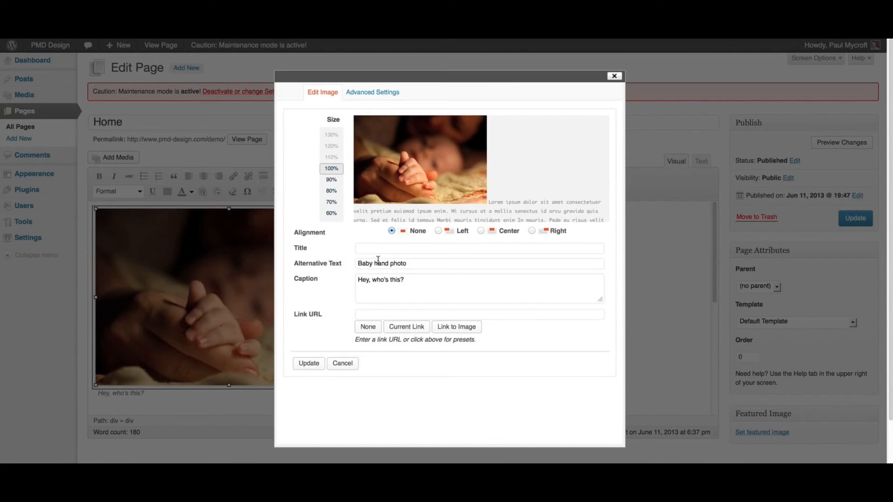
left_click(374, 249)
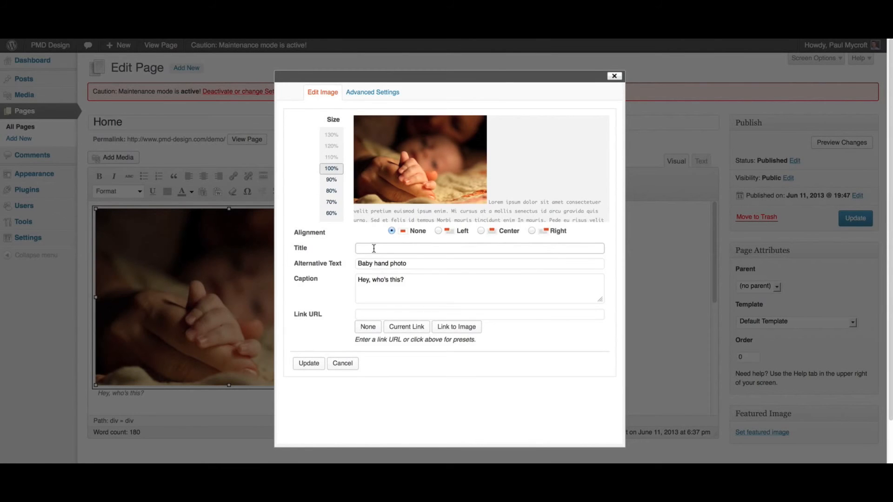
type("Baby hand")
left_click(310, 364)
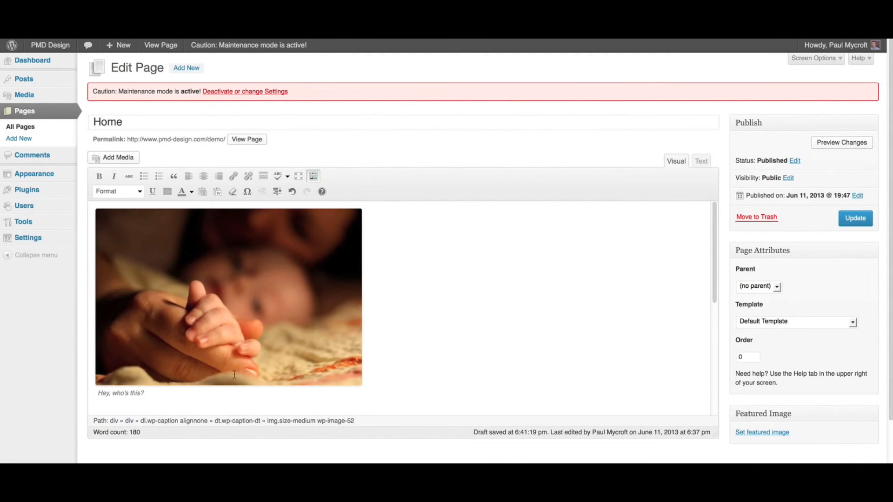
- Update the Home page and check the inserted photo and caption on the reloaded live page
left_click(845, 228)
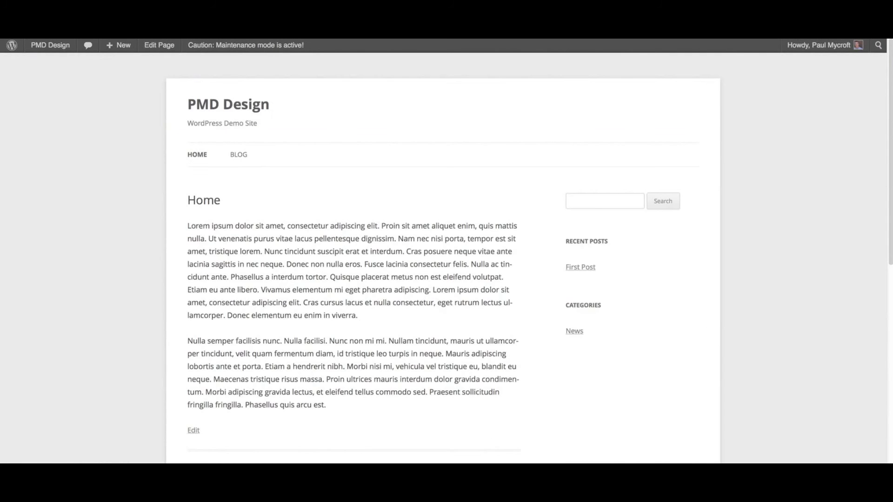
key("super+r")
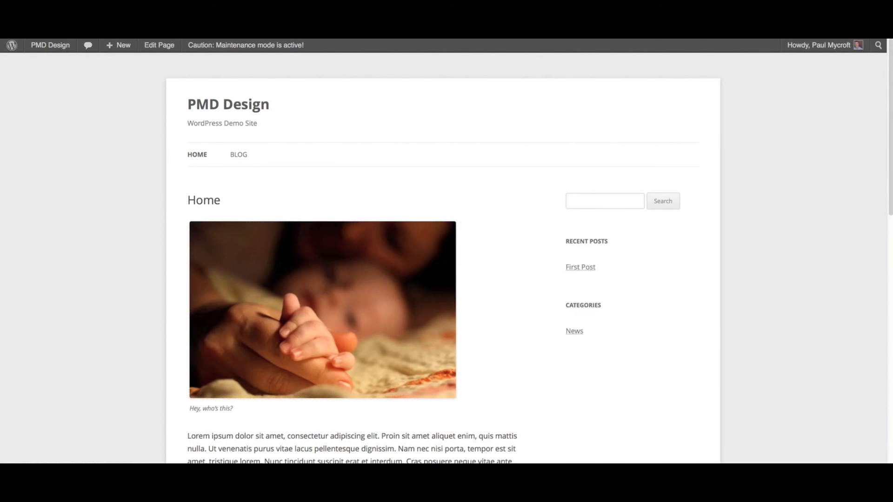
scroll(499, 298, "down", 3)
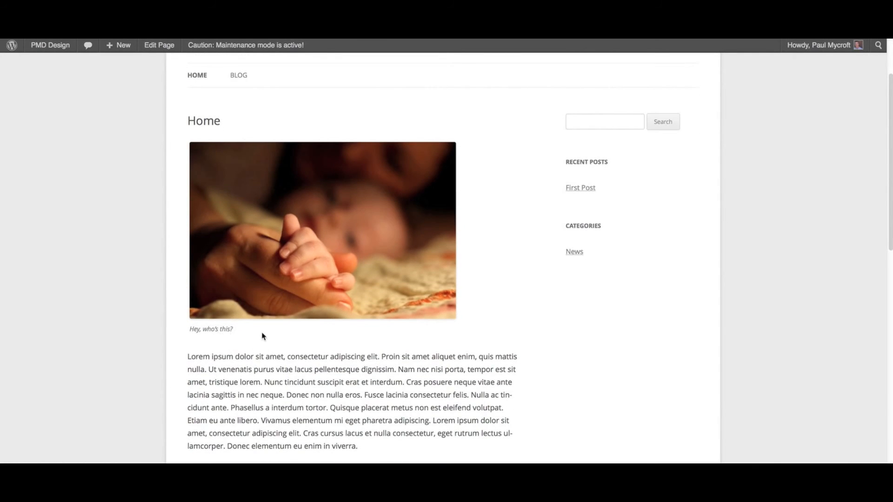
scroll(263, 335, "up", 3)
mouse_move(343, 285)
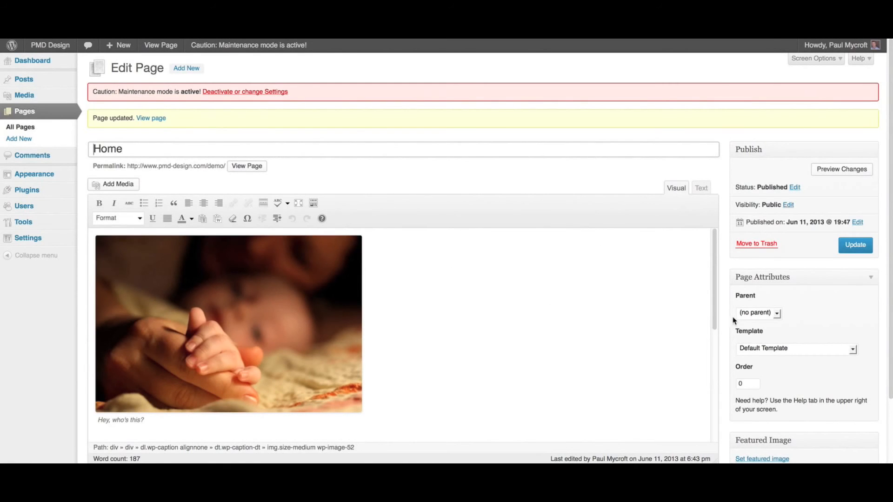
- Change the photo's alignment to Left in the page content and update the Home page
scroll(735, 320, "down", 3)
left_click(189, 232)
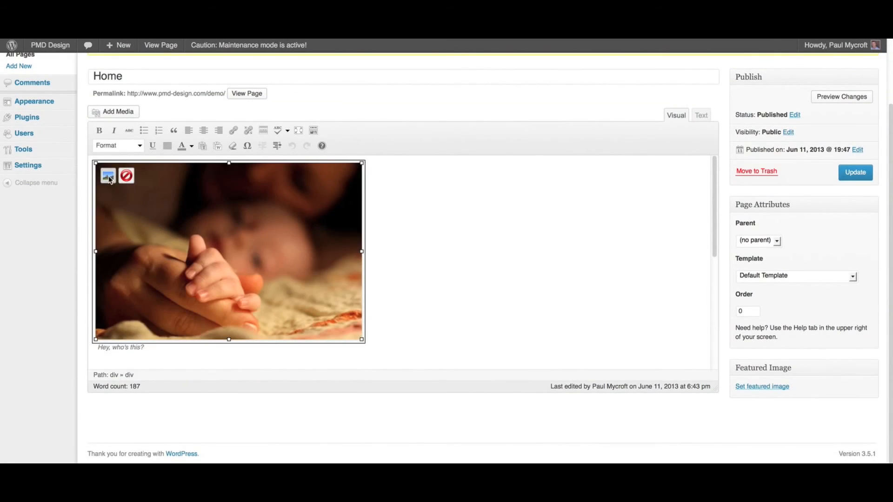
left_click(108, 176)
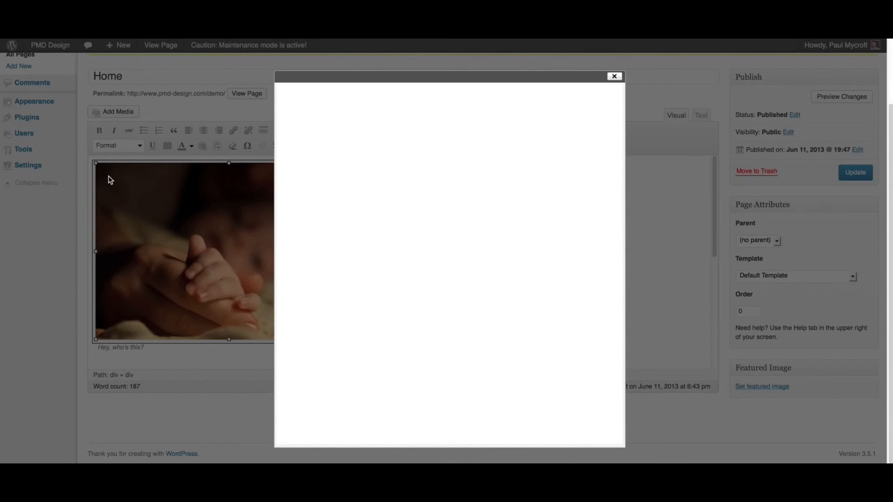
left_click(439, 232)
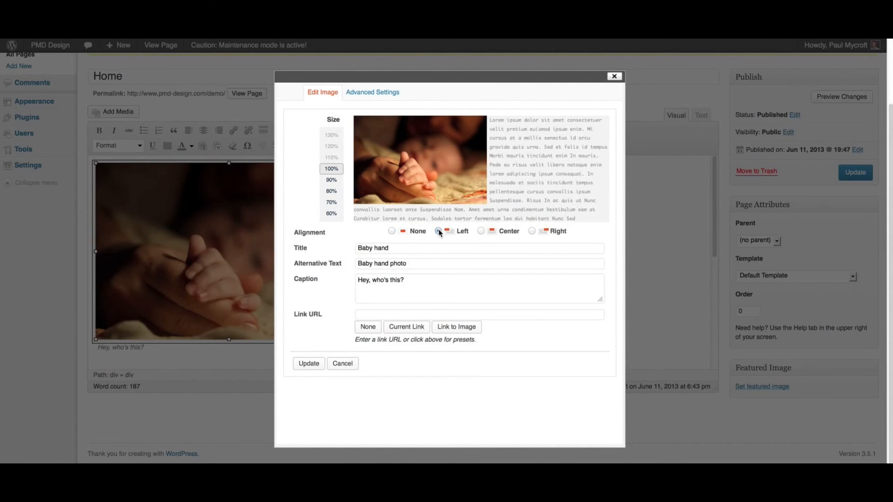
left_click(308, 363)
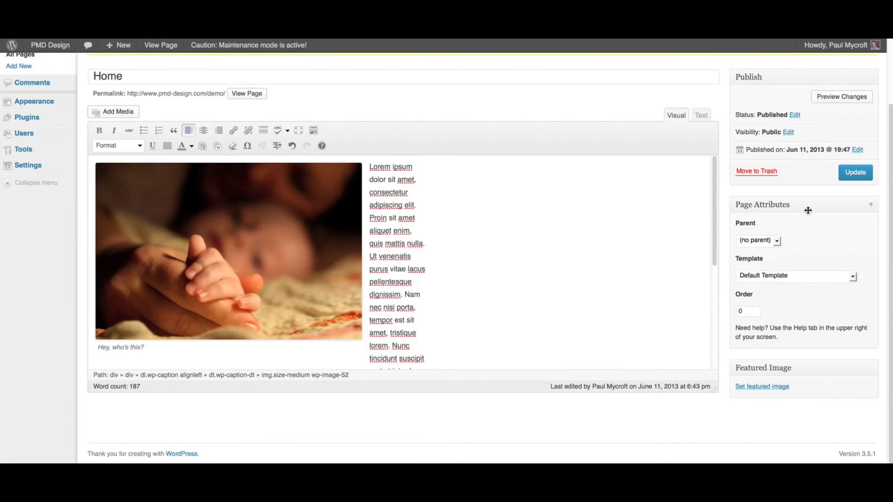
left_click(855, 172)
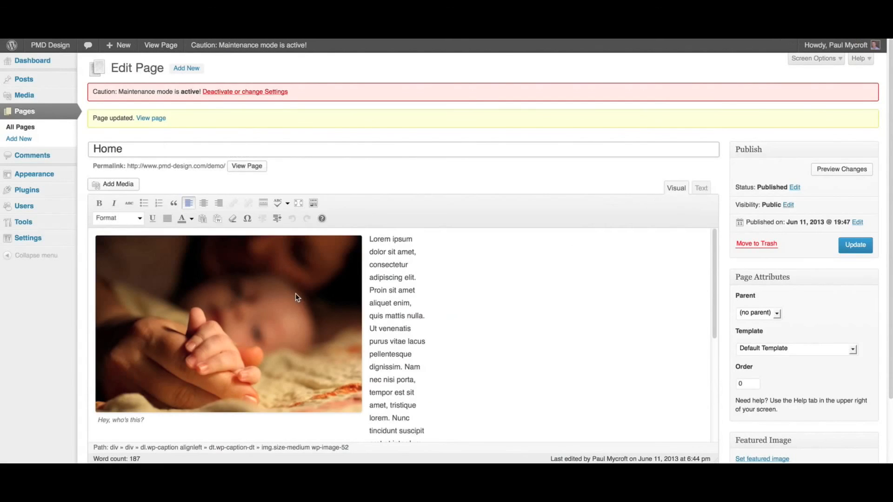
- Set the photo's alignment to Right and scale its size to 80% in the page content
left_click(295, 294)
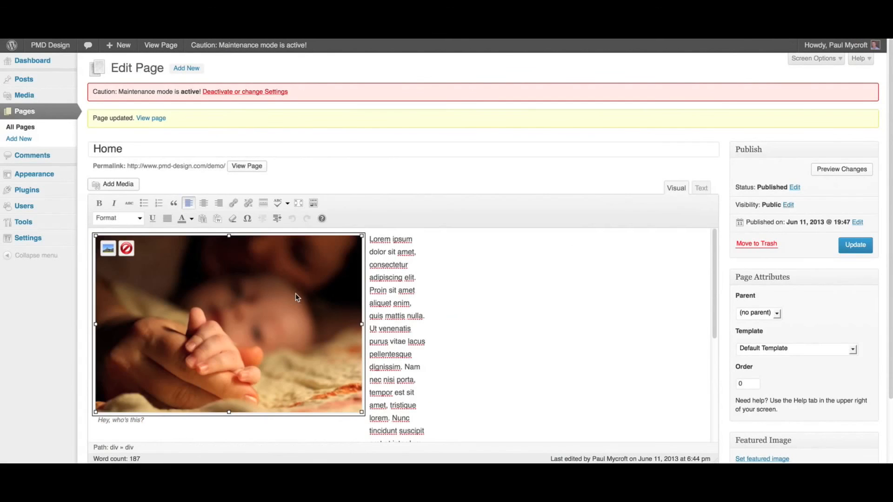
left_click(107, 249)
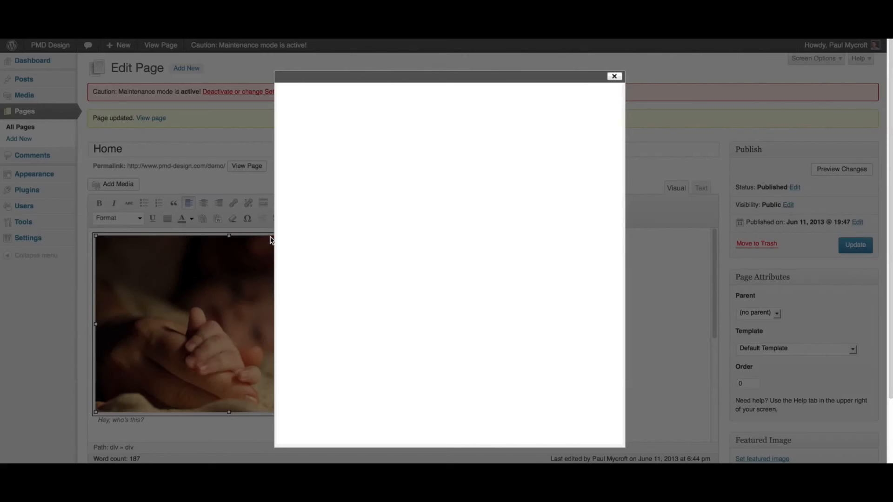
left_click(531, 231)
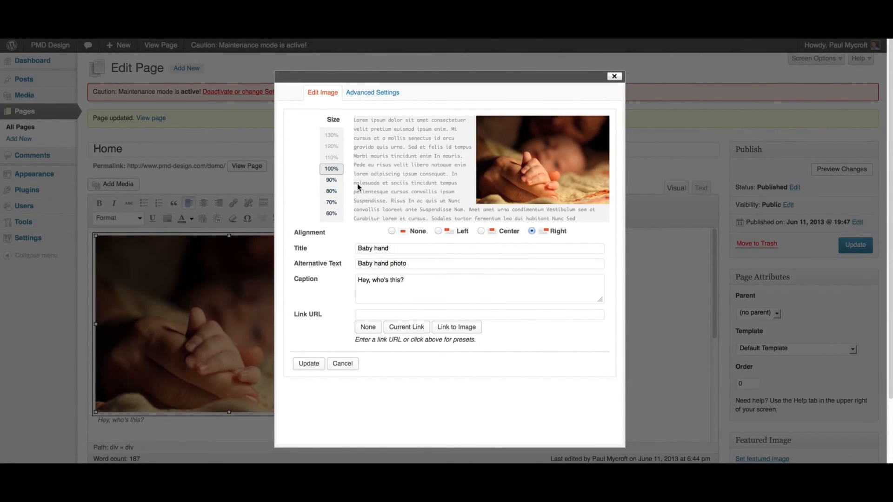
left_click(331, 180)
left_click(331, 191)
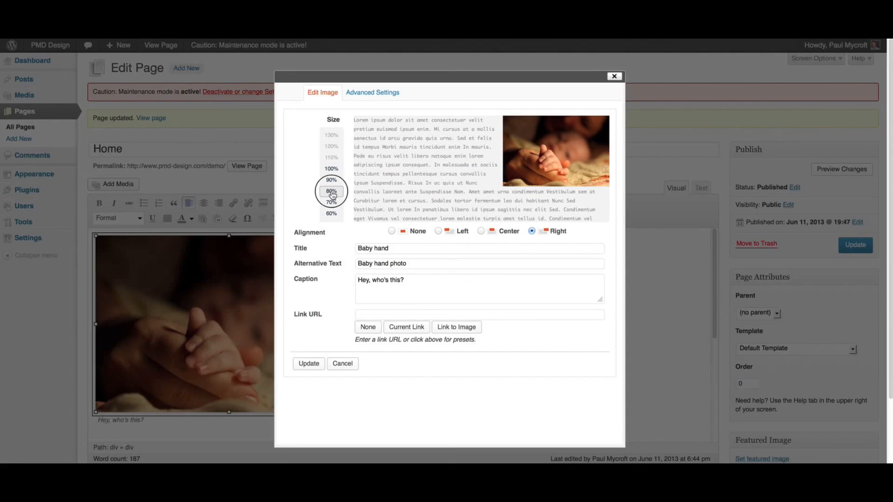
left_click(307, 364)
- Save the resized photo's layout to the Home page and reload the live site
left_click(860, 243)
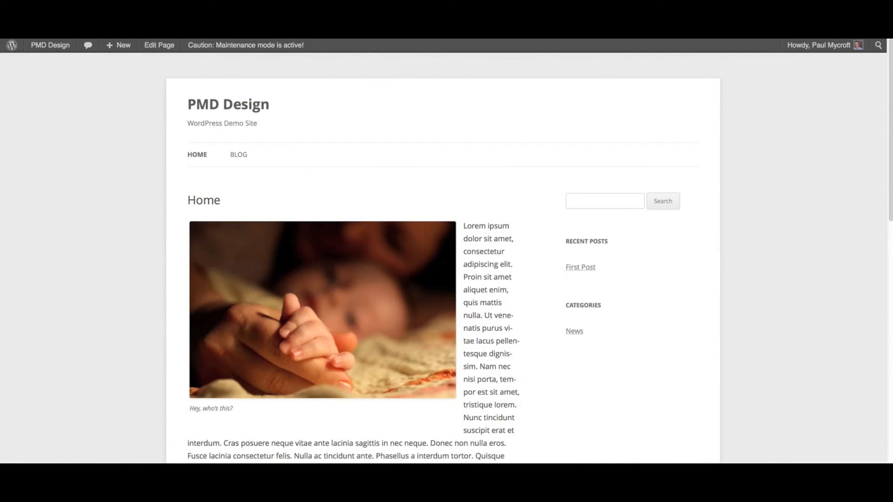
key("super+r")
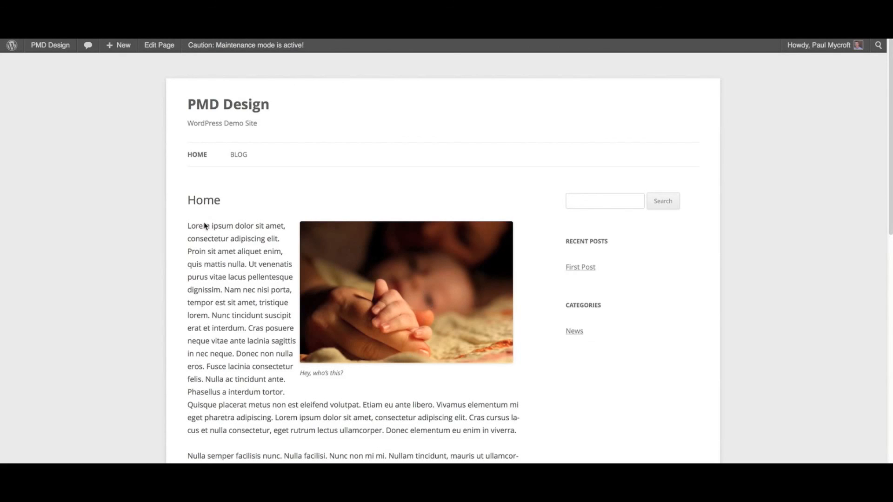
- Insert the beach toys photo from the media library at Medium size (500 × 332) on a new line after the first paragraph
key("ctrl+Tab")
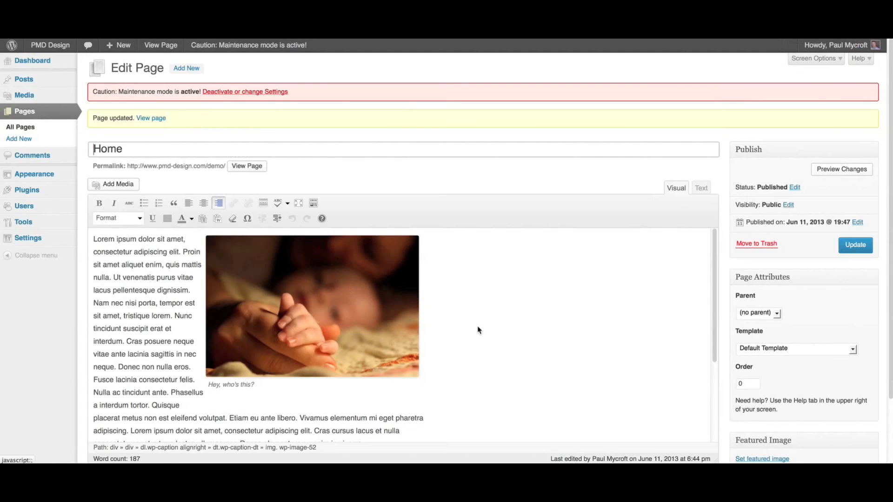
scroll(536, 343, "down", 3)
left_click(394, 343)
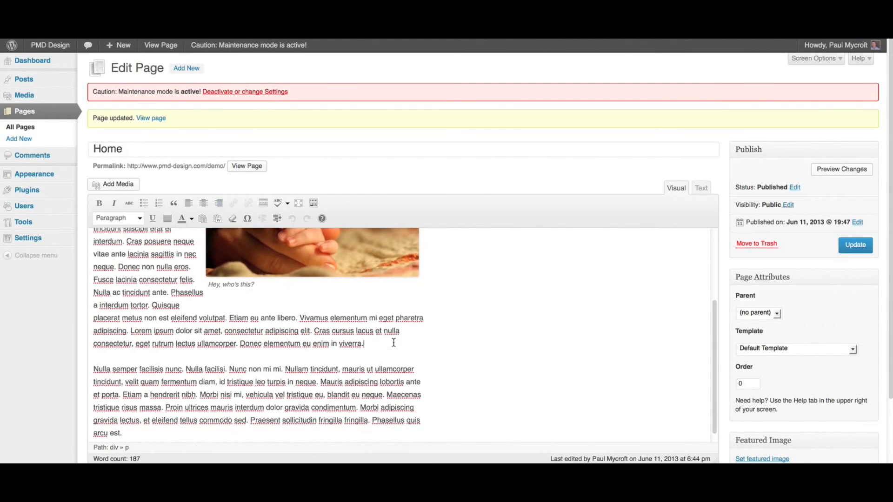
key("Return")
left_click(99, 183)
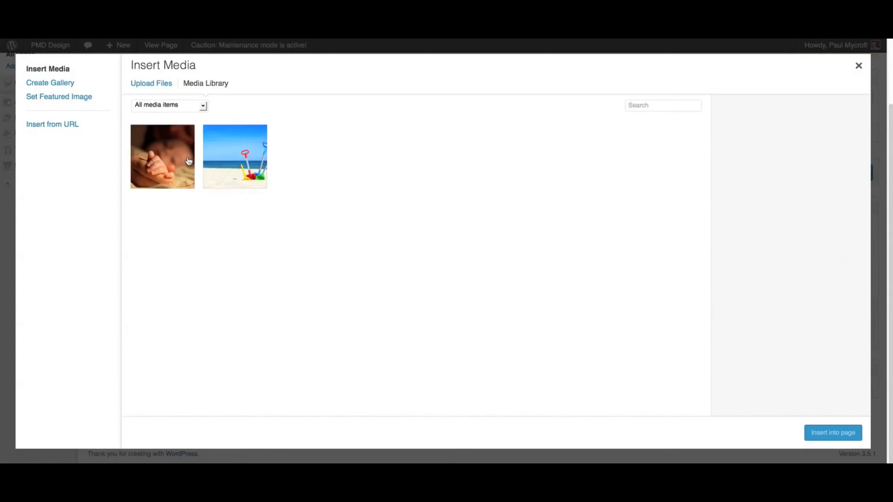
left_click(236, 166)
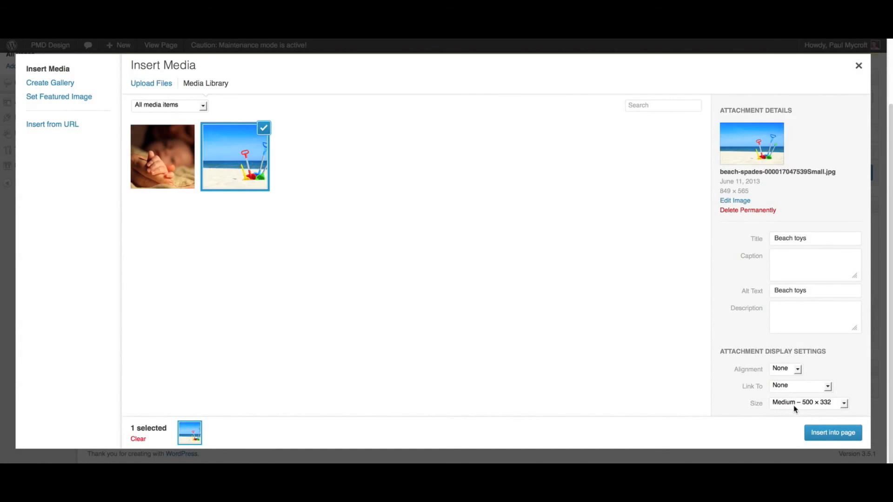
left_click(833, 433)
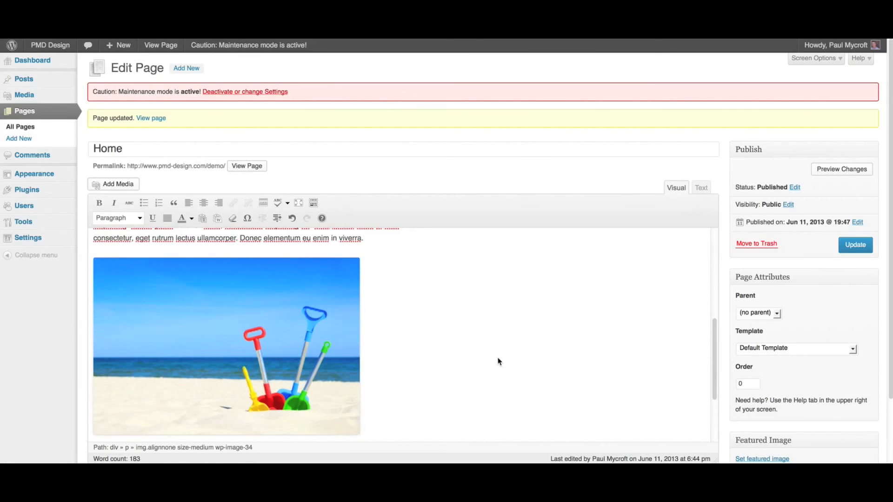
- Insert the beach toys photo again at Thumbnail size (150 × 150) on a new line after the last paragraph
scroll(497, 361, "down", 3)
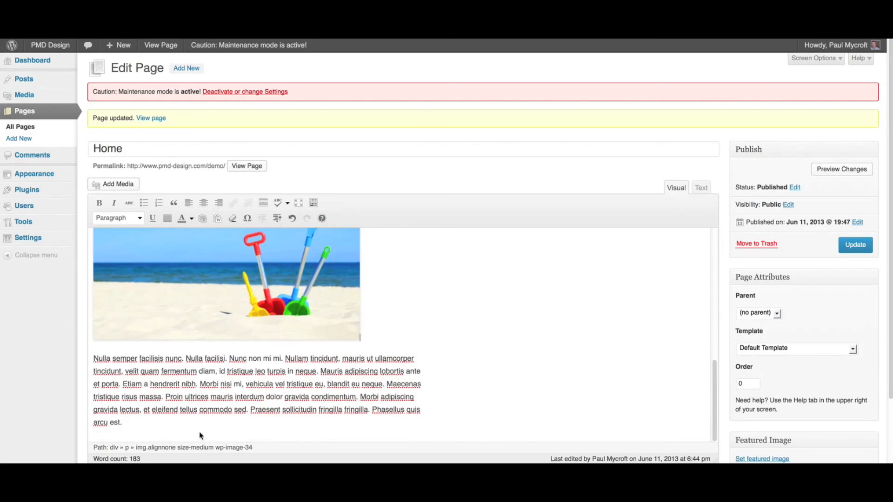
left_click(159, 434)
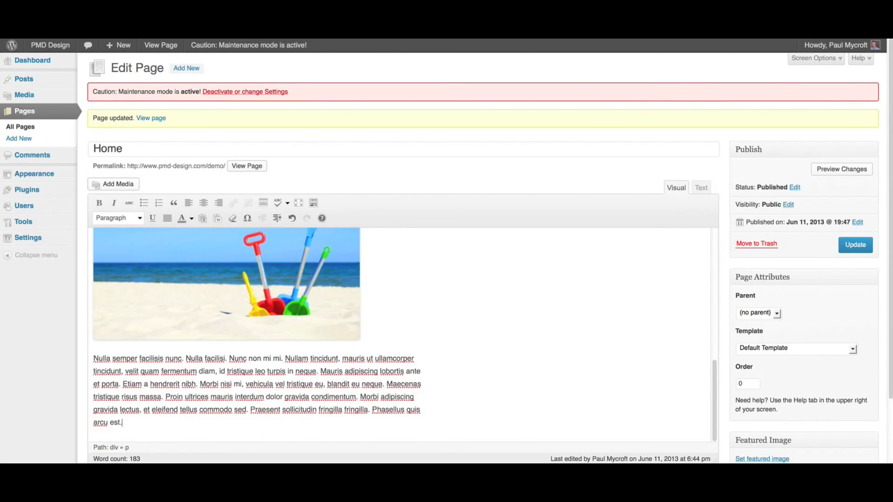
key("Return")
left_click(120, 184)
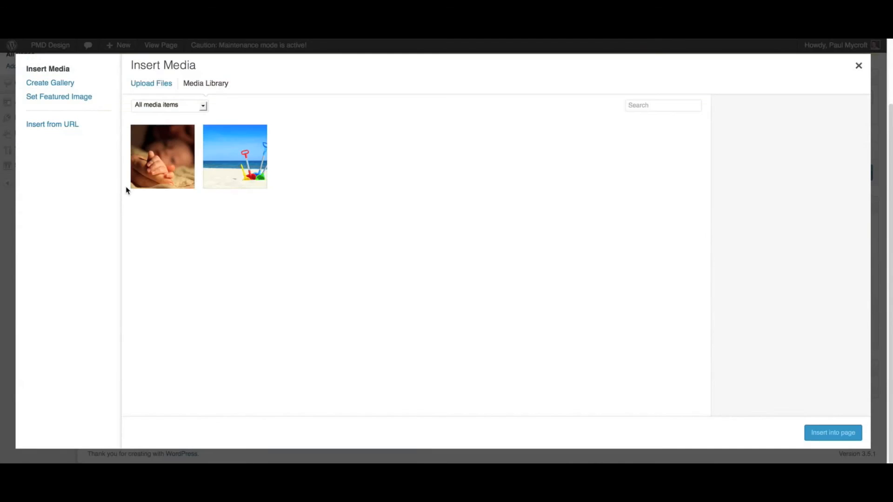
left_click(230, 177)
left_click(809, 403)
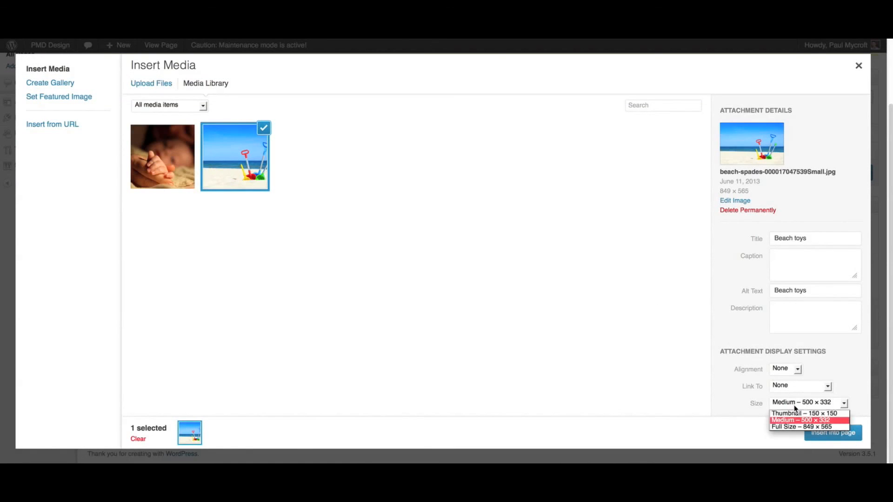
left_click(797, 413)
left_click(823, 434)
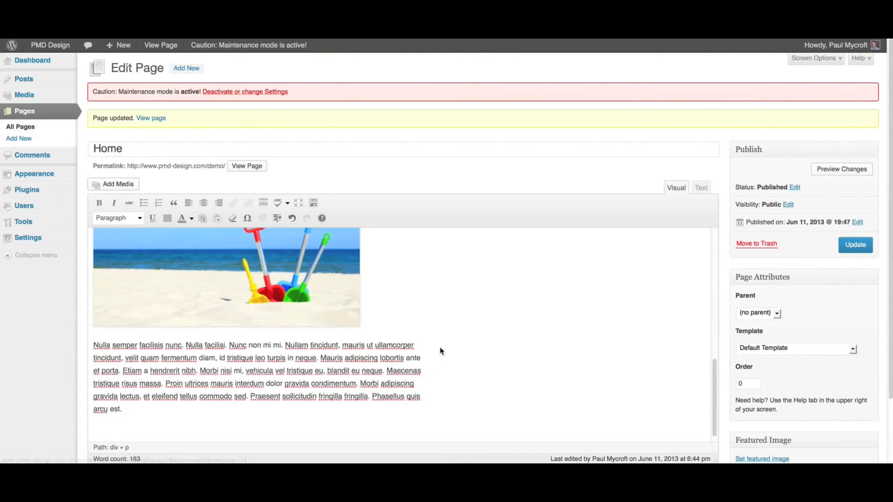
scroll(458, 356, "down", 3)
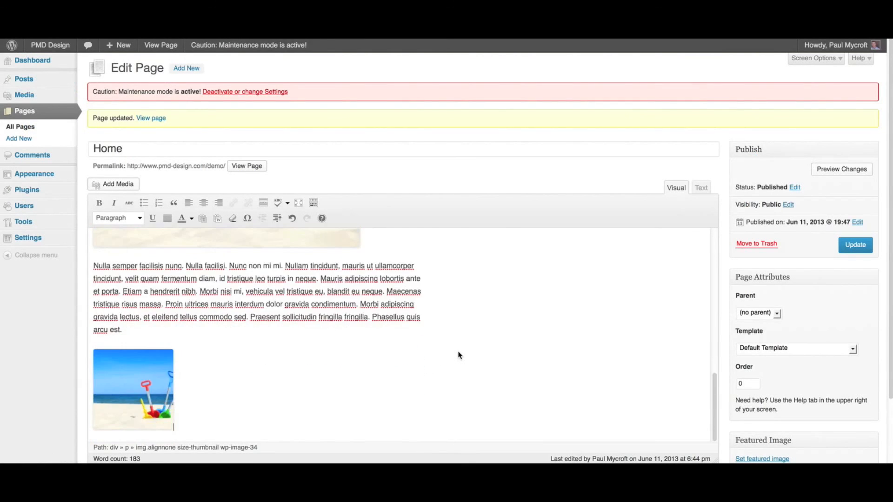
- Update the Home page and check both beach photos on the reloaded live page
scroll(458, 355, "up", 10)
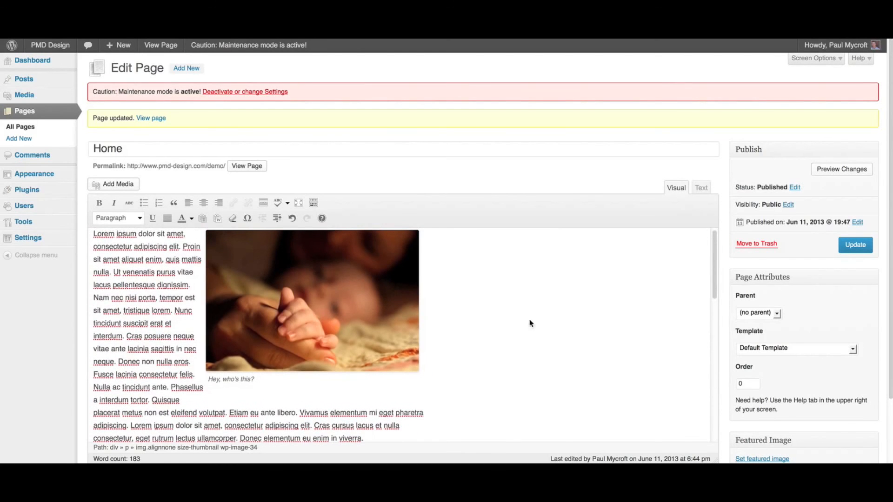
left_click(855, 246)
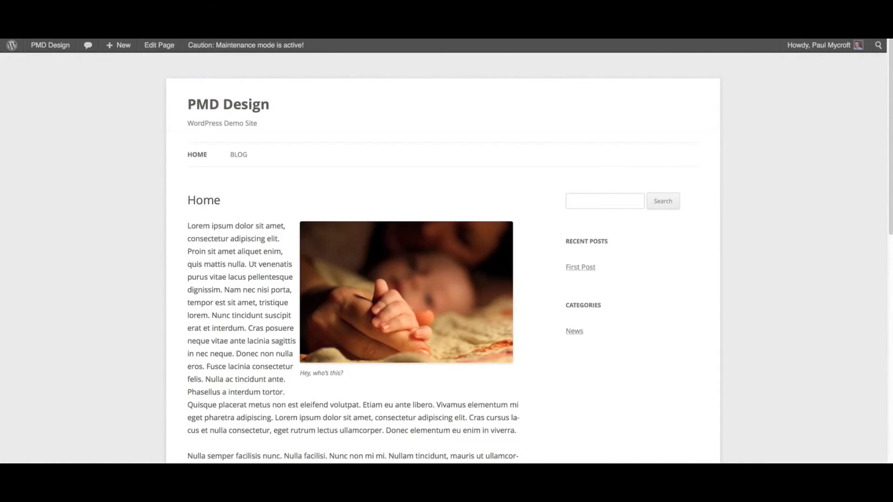
key("super+r")
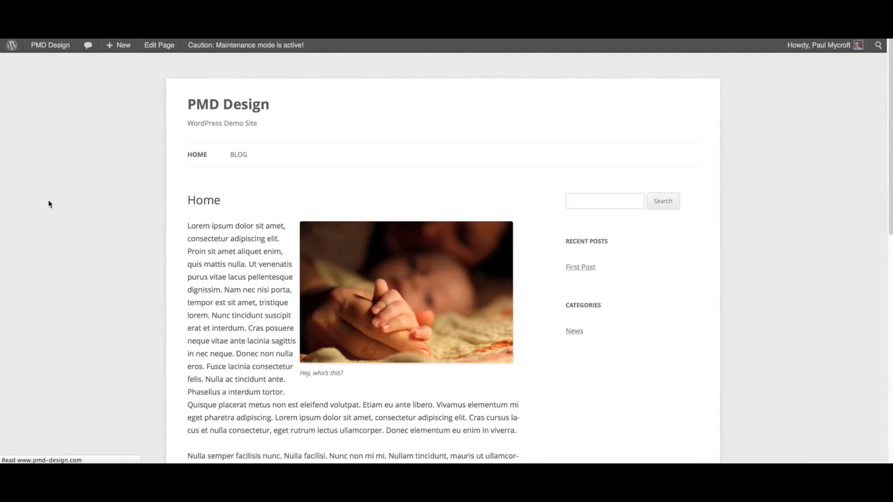
scroll(51, 208, "down", 2)
scroll(52, 207, "down", 10)
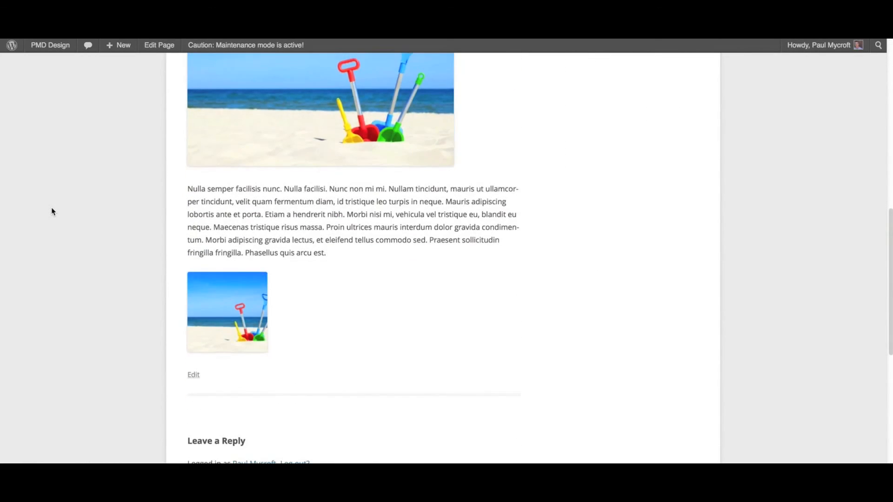
scroll(52, 208, "up", 12)
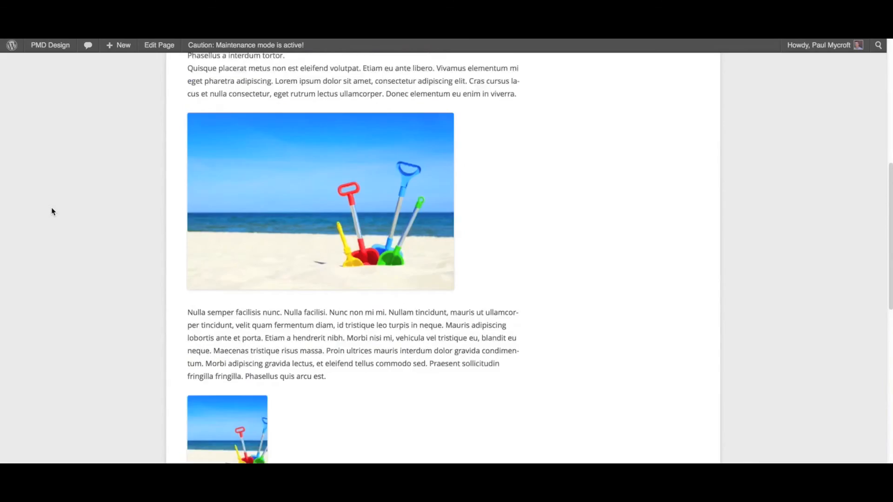